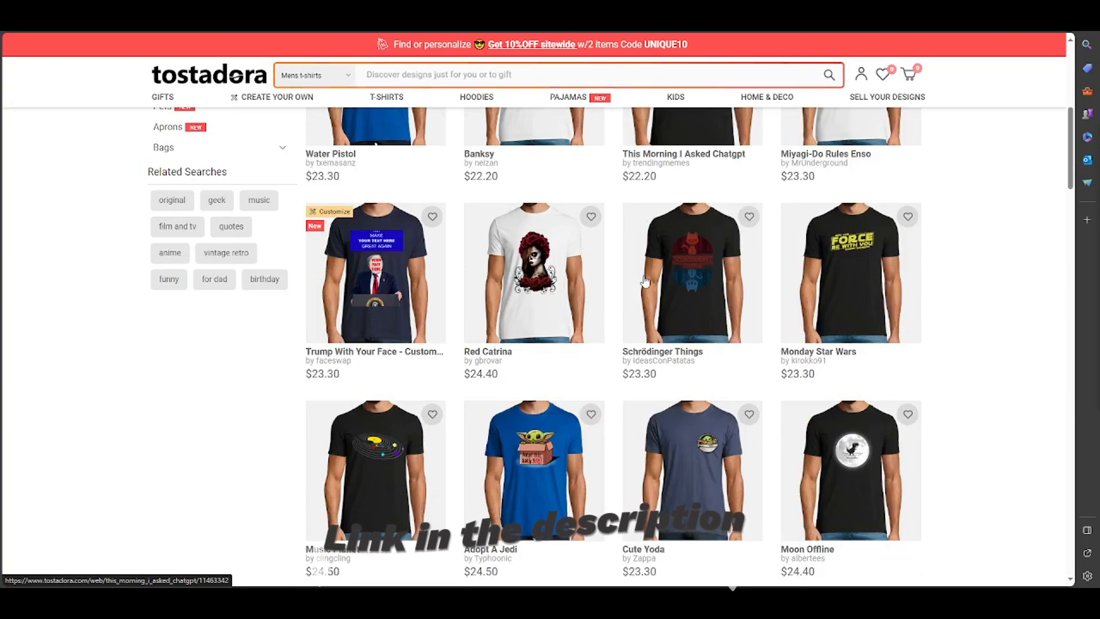
Browse the Original T-shirts catalogue and examine the men's T-shirt designs and their prices
{"action": "scroll", "coordinate": [646, 280], "scroll_direction": "down", "scroll_amount": 4}
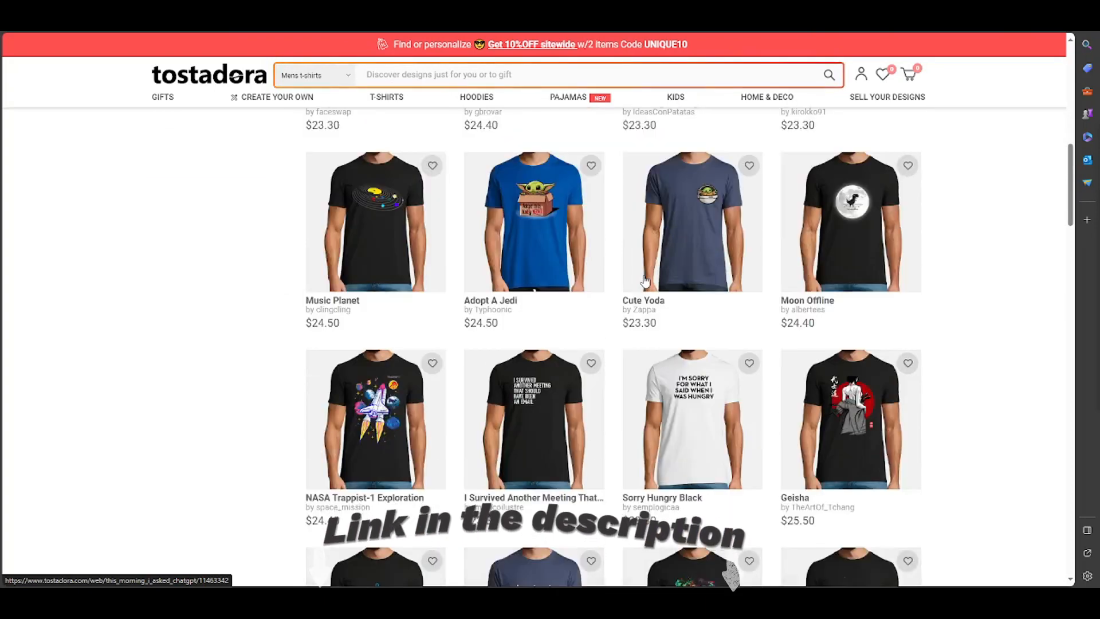
{"action": "scroll", "coordinate": [645, 280], "scroll_direction": "down", "scroll_amount": 1}
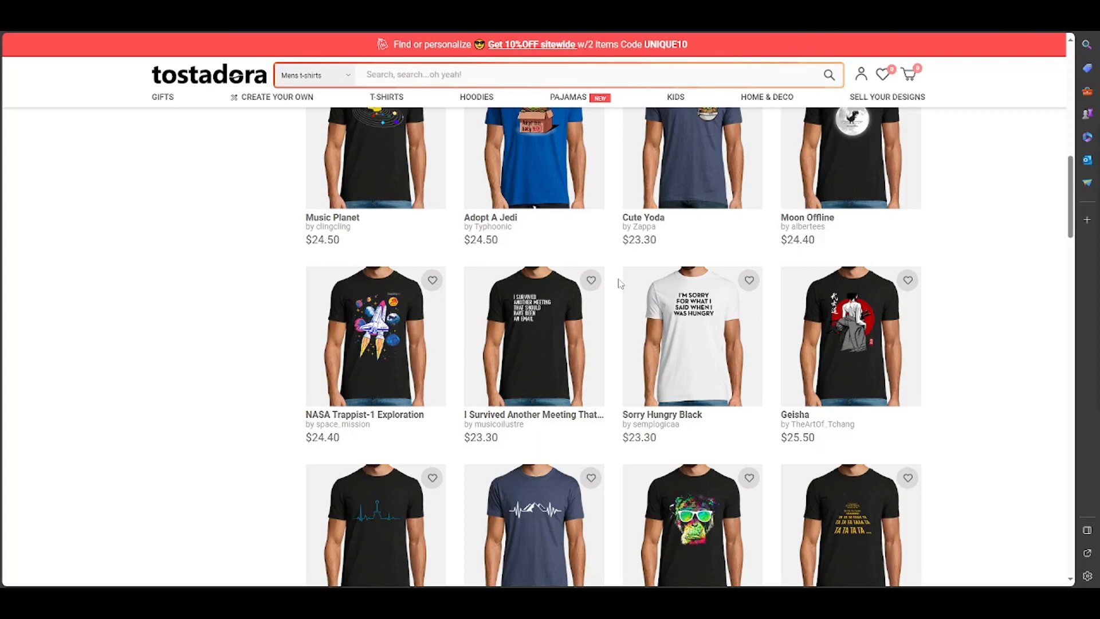
{"action": "scroll", "coordinate": [621, 283], "scroll_direction": "down", "scroll_amount": 2}
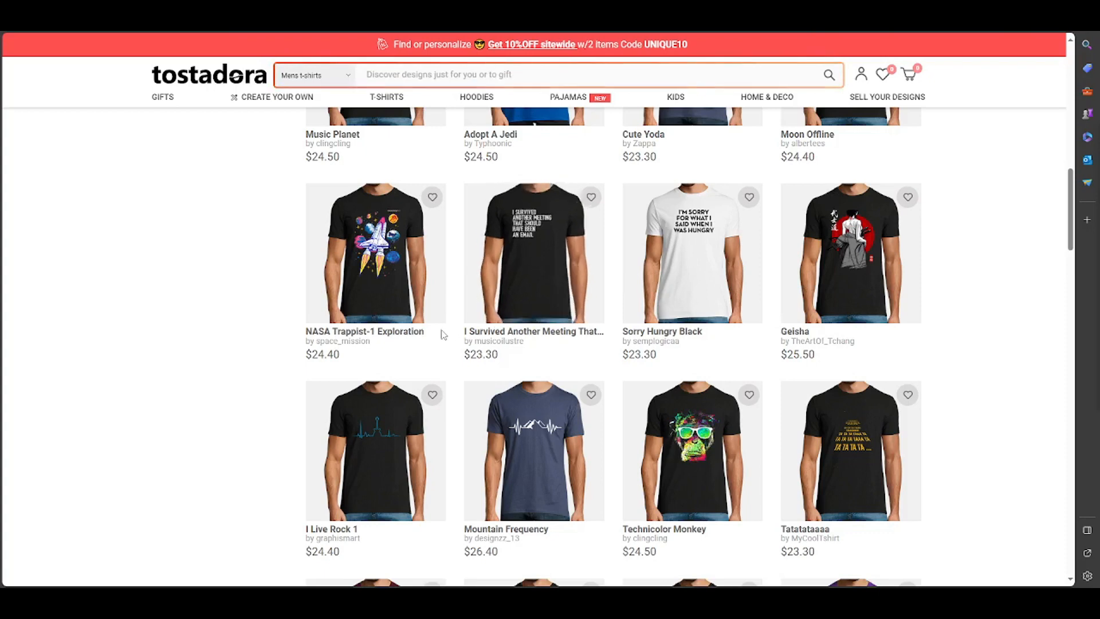
{"action": "scroll", "coordinate": [442, 335], "scroll_direction": "up", "scroll_amount": 10}
{"action": "scroll", "coordinate": [357, 305], "scroll_direction": "up", "scroll_amount": 2}
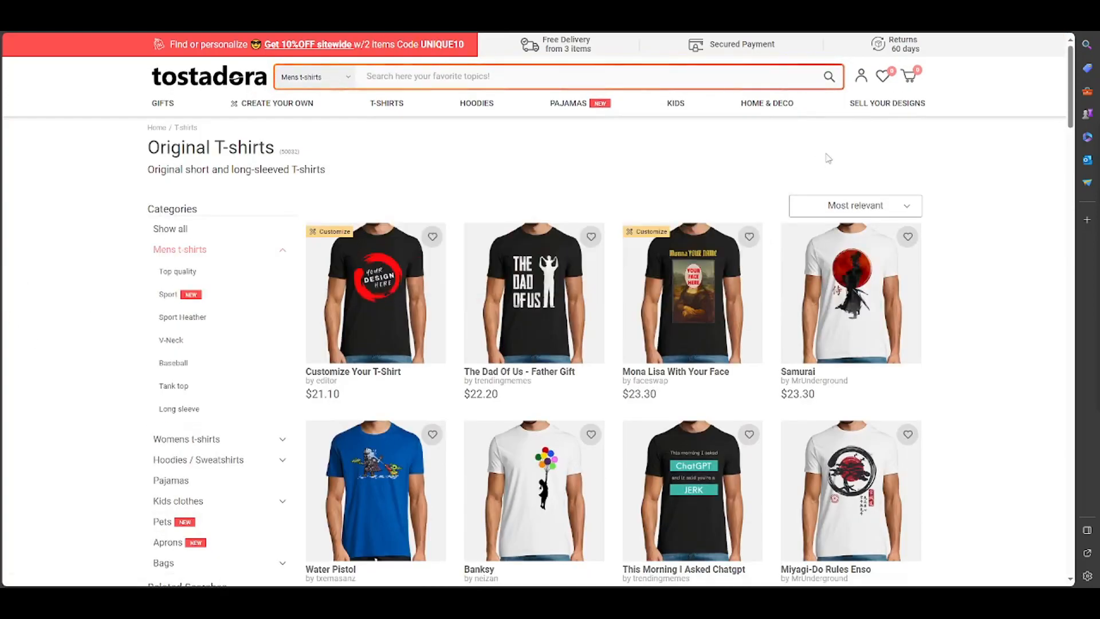
{"action": "mouse_move", "coordinate": [870, 108]}
{"action": "scroll", "coordinate": [940, 180], "scroll_direction": "down", "scroll_amount": 1}
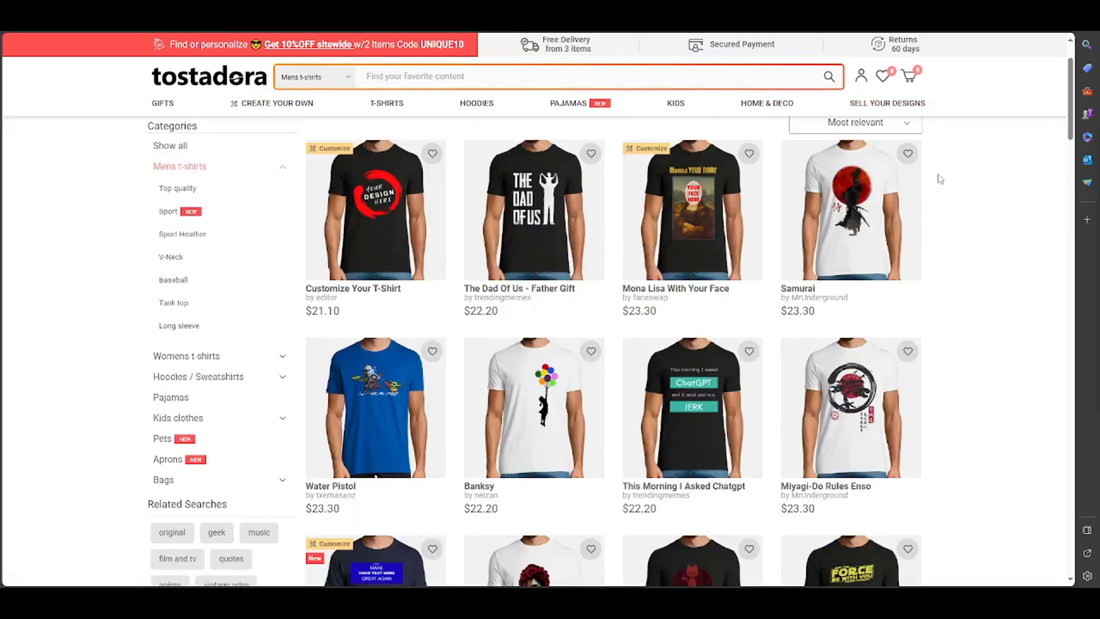
{"action": "scroll", "coordinate": [802, 241], "scroll_direction": "down", "scroll_amount": 1}
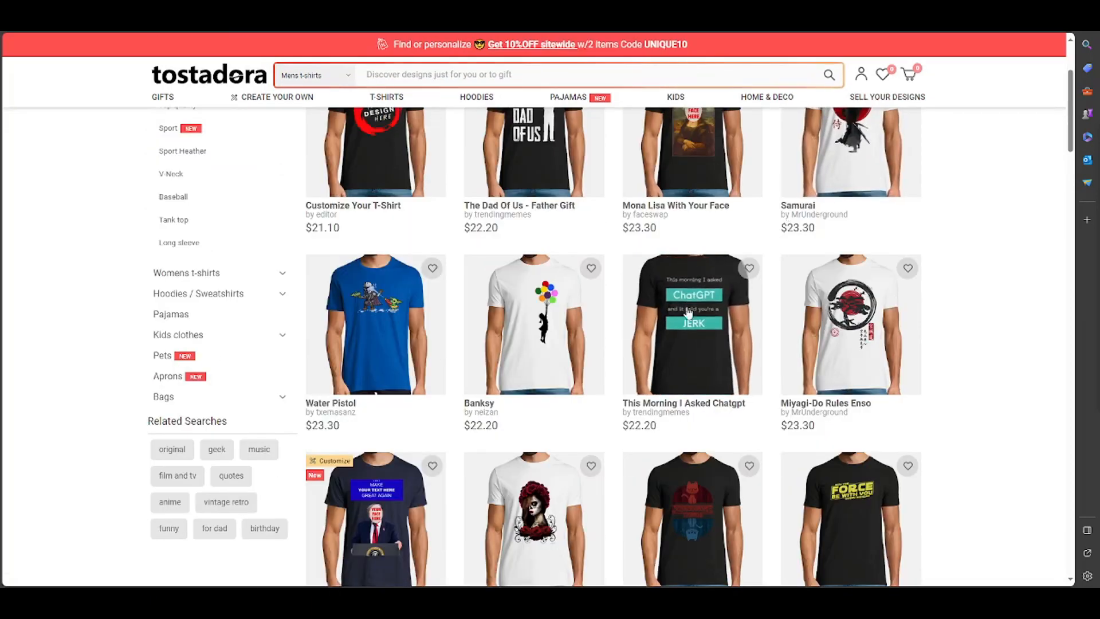
{"action": "scroll", "coordinate": [700, 335], "scroll_direction": "down", "scroll_amount": 1}
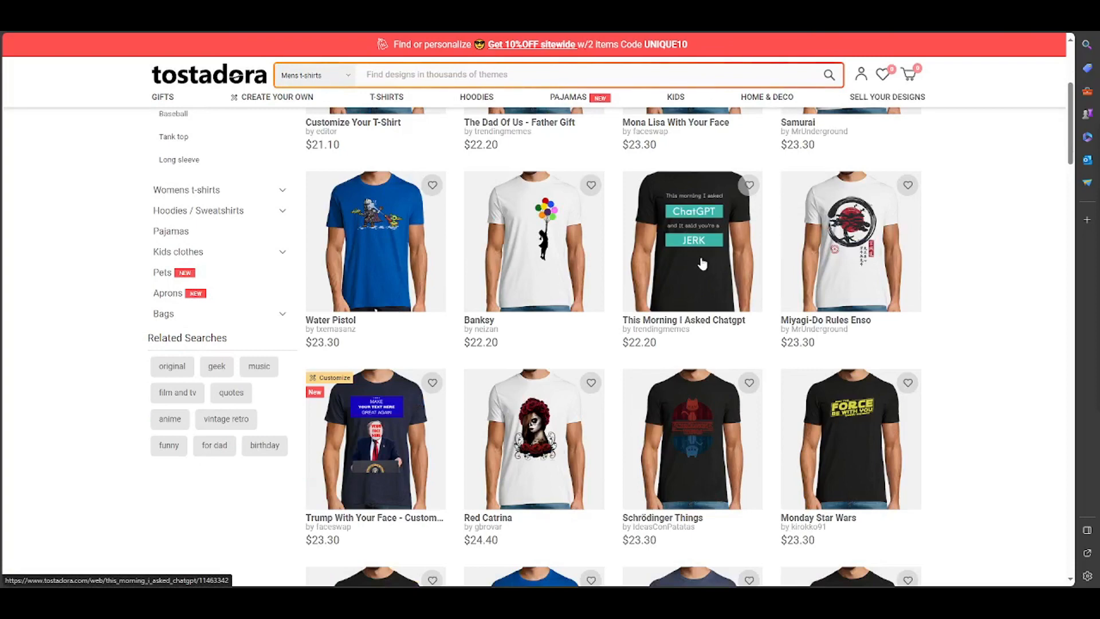
{"action": "scroll", "coordinate": [702, 264], "scroll_direction": "down", "scroll_amount": 1}
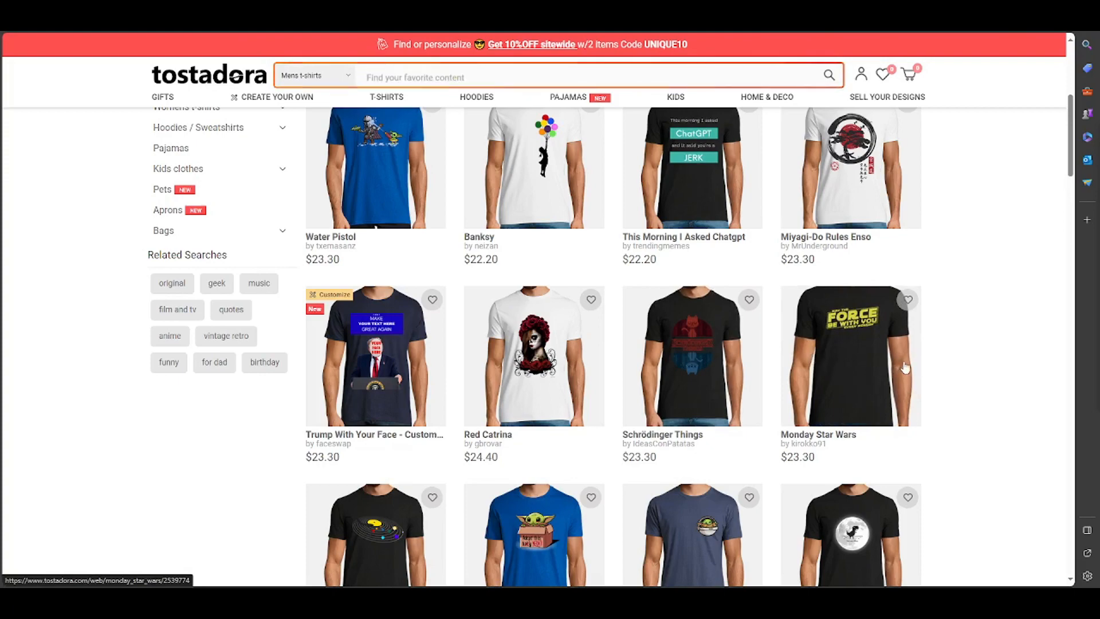
{"action": "scroll", "coordinate": [904, 344], "scroll_direction": "up", "scroll_amount": 1}
{"action": "scroll", "coordinate": [894, 315], "scroll_direction": "down", "scroll_amount": 4}
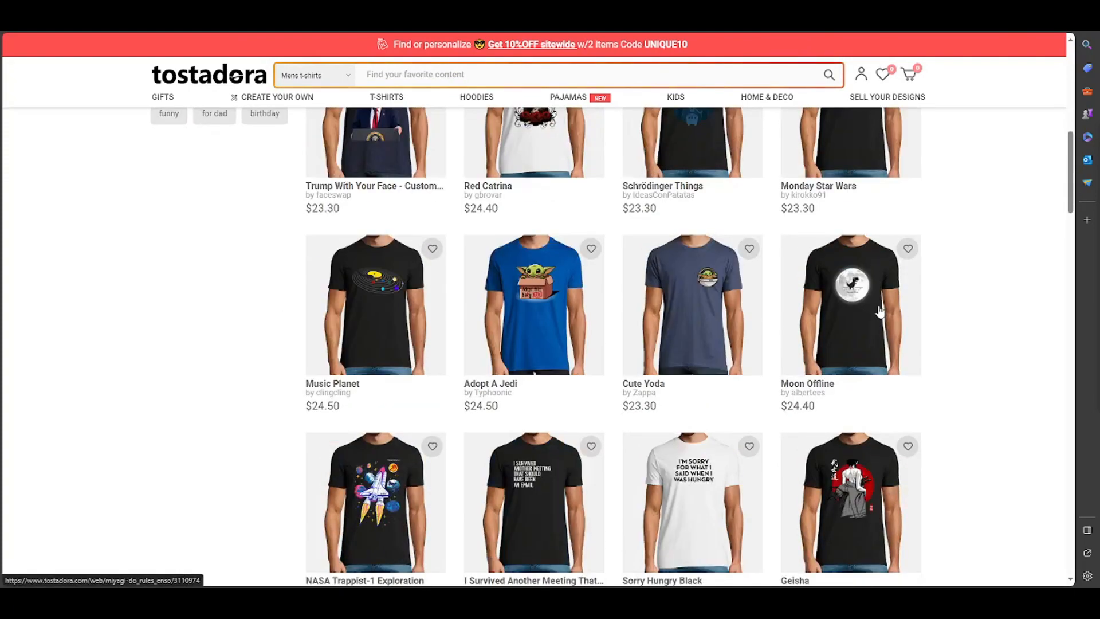
{"action": "scroll", "coordinate": [881, 311], "scroll_direction": "down", "scroll_amount": 10}
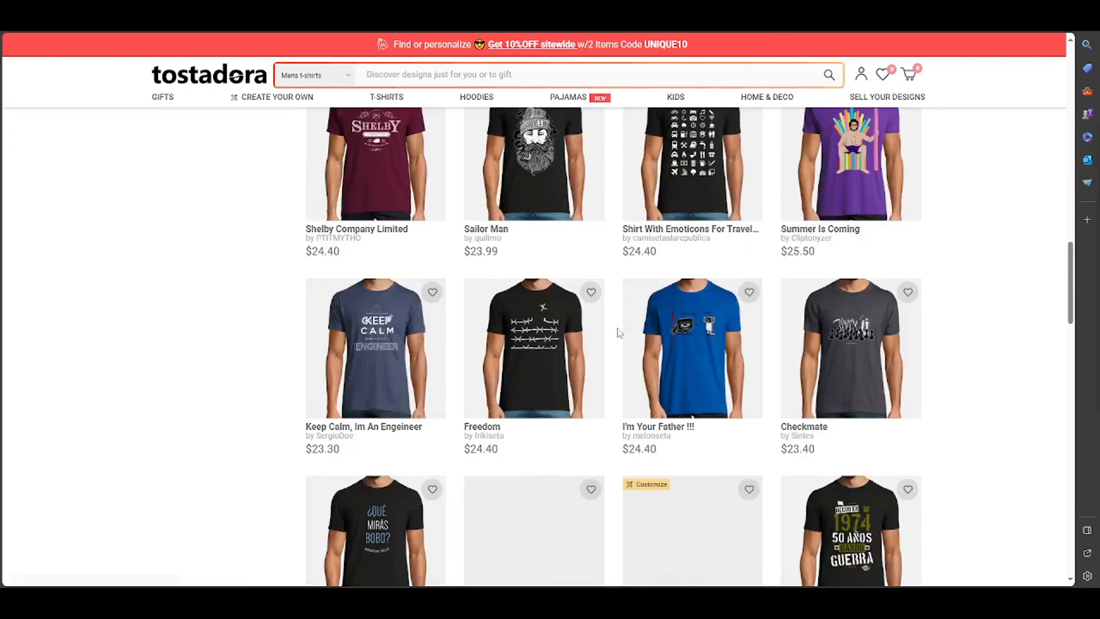
{"action": "scroll", "coordinate": [619, 332], "scroll_direction": "down", "scroll_amount": 3}
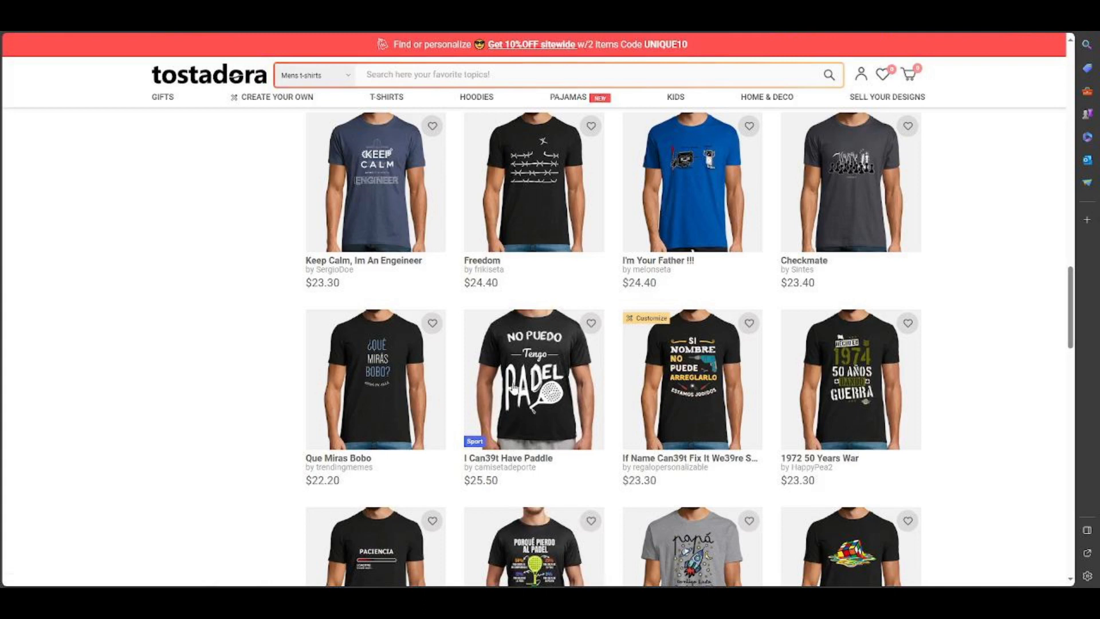
Open the product page of the "I Can39t Have Paddle" sports T-shirt to view its price, colors and sizes
{"action": "key", "text": "alt+Tab"}
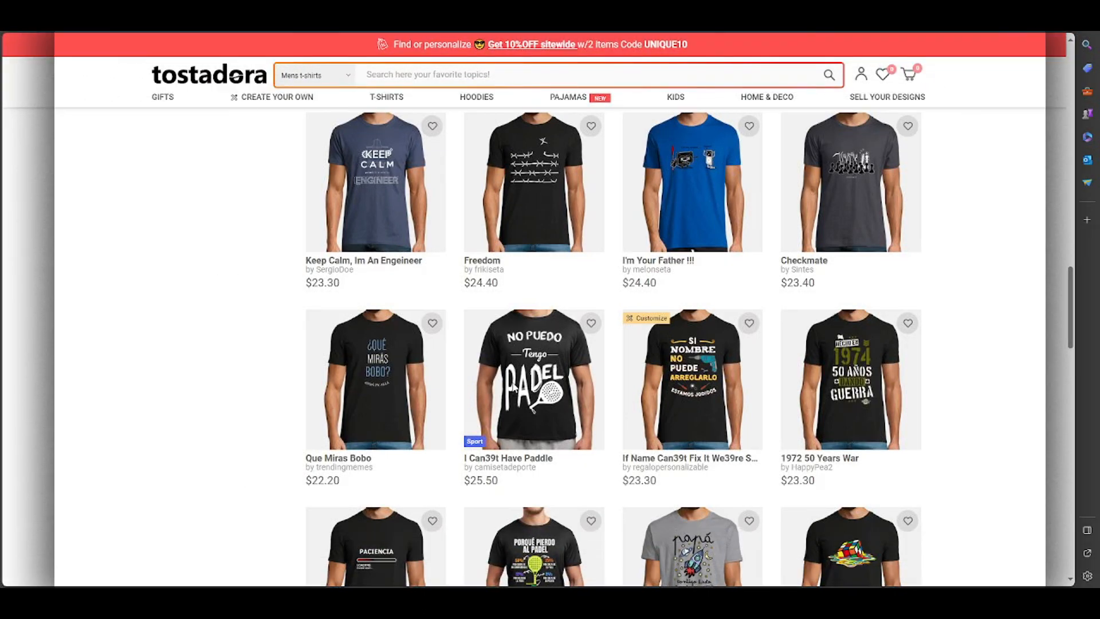
{"action": "left_click", "coordinate": [514, 388]}
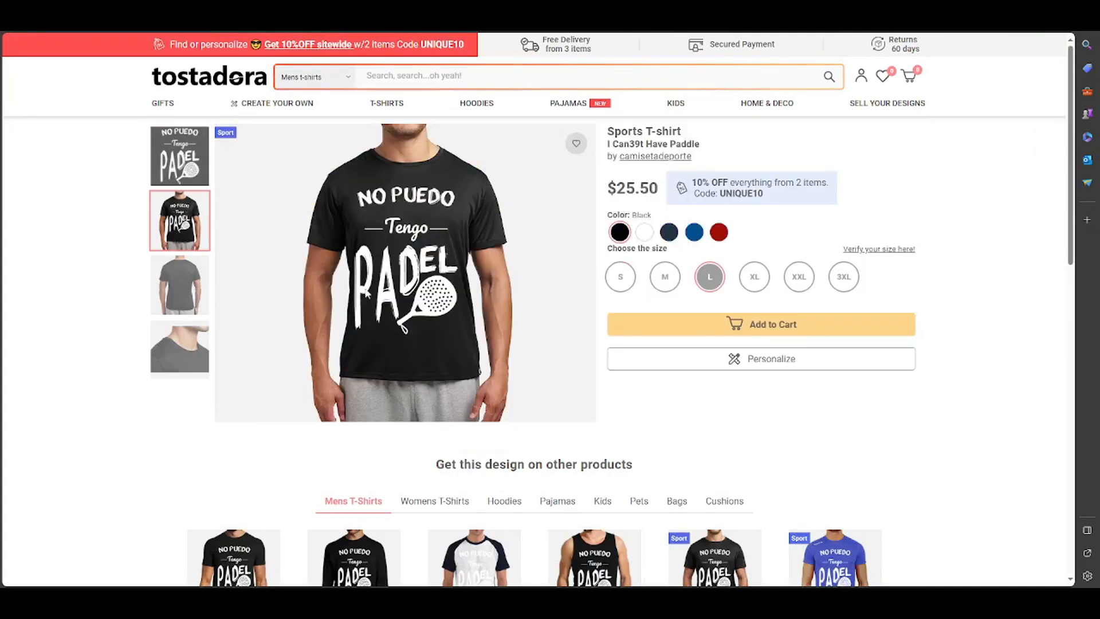
{"action": "scroll", "coordinate": [432, 314], "scroll_direction": "down", "scroll_amount": 10}
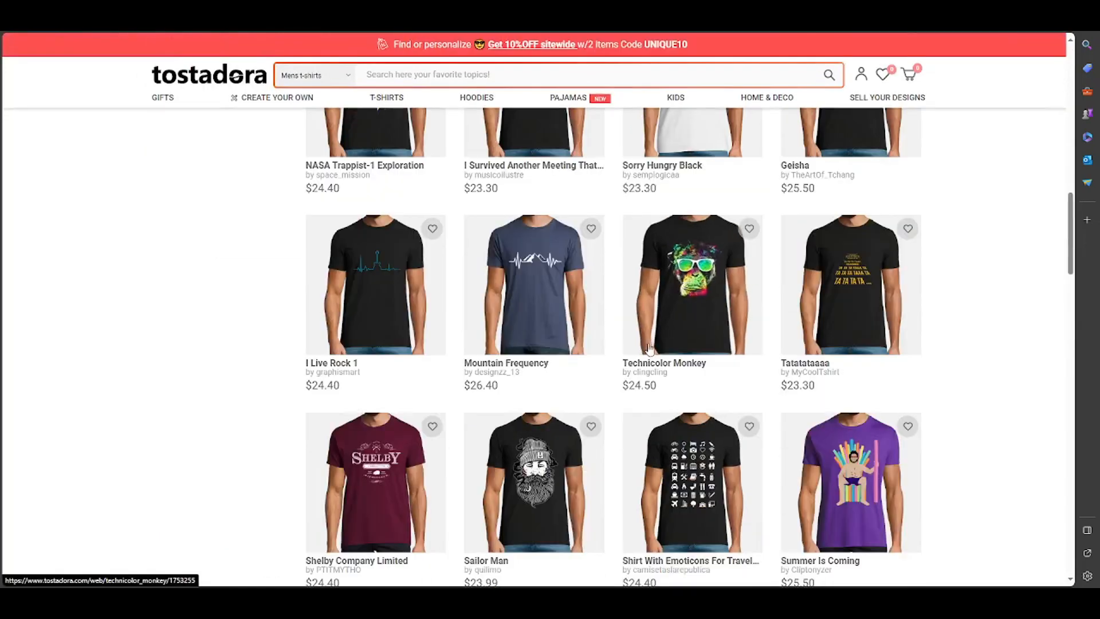
Start selling your own designs and submit a new store named WDStyles with the Terms of Service accepted
{"action": "scroll", "coordinate": [649, 349], "scroll_direction": "up", "scroll_amount": 16}
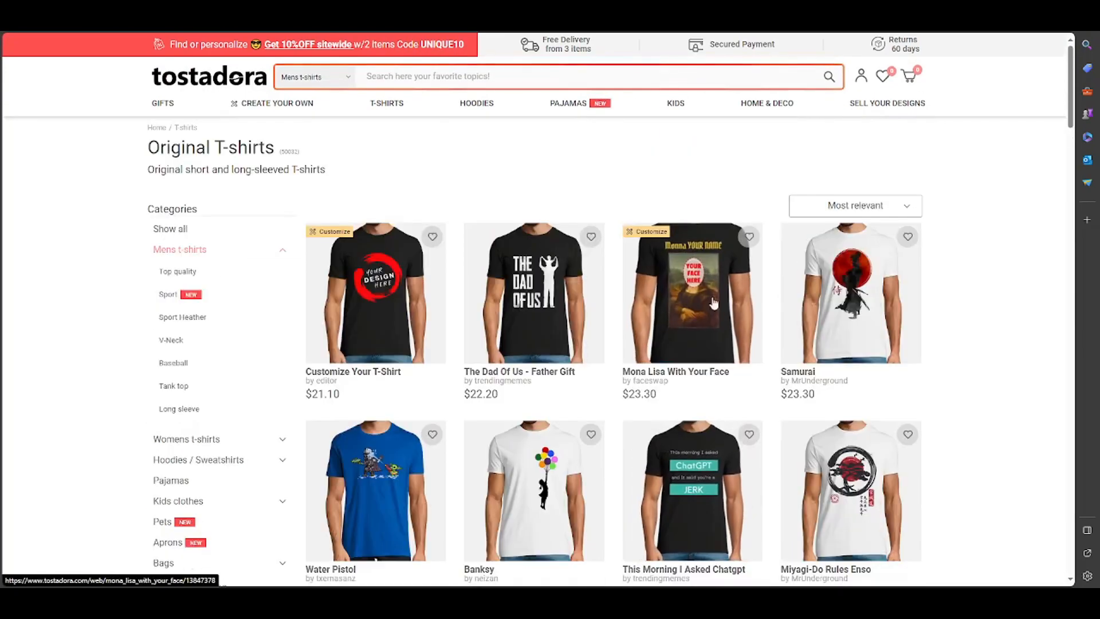
{"action": "mouse_move", "coordinate": [881, 121]}
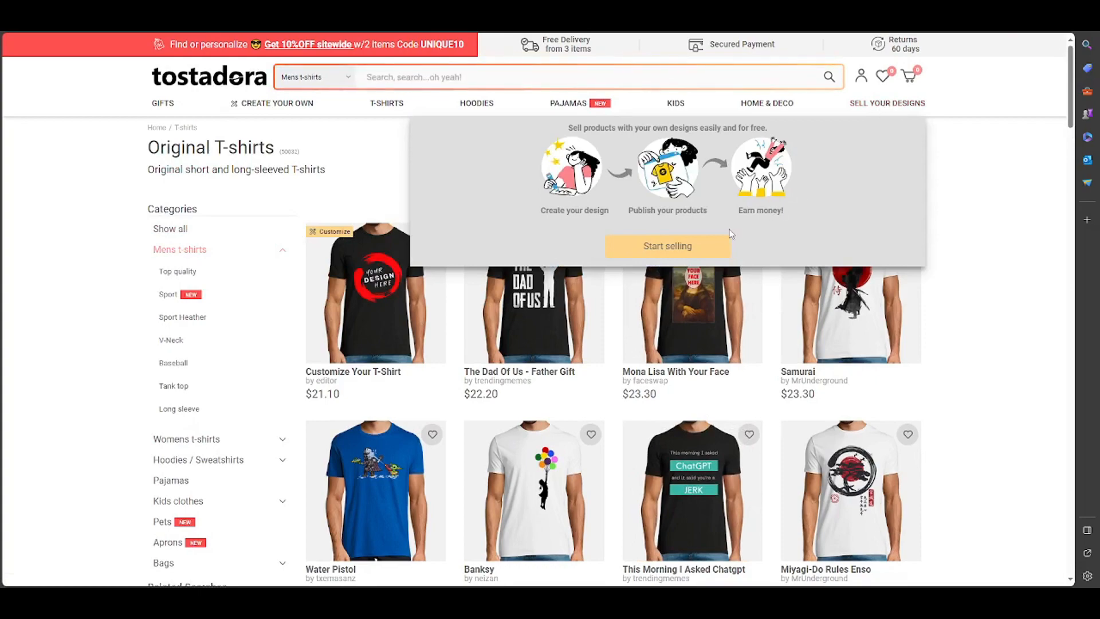
{"action": "left_click", "coordinate": [700, 242]}
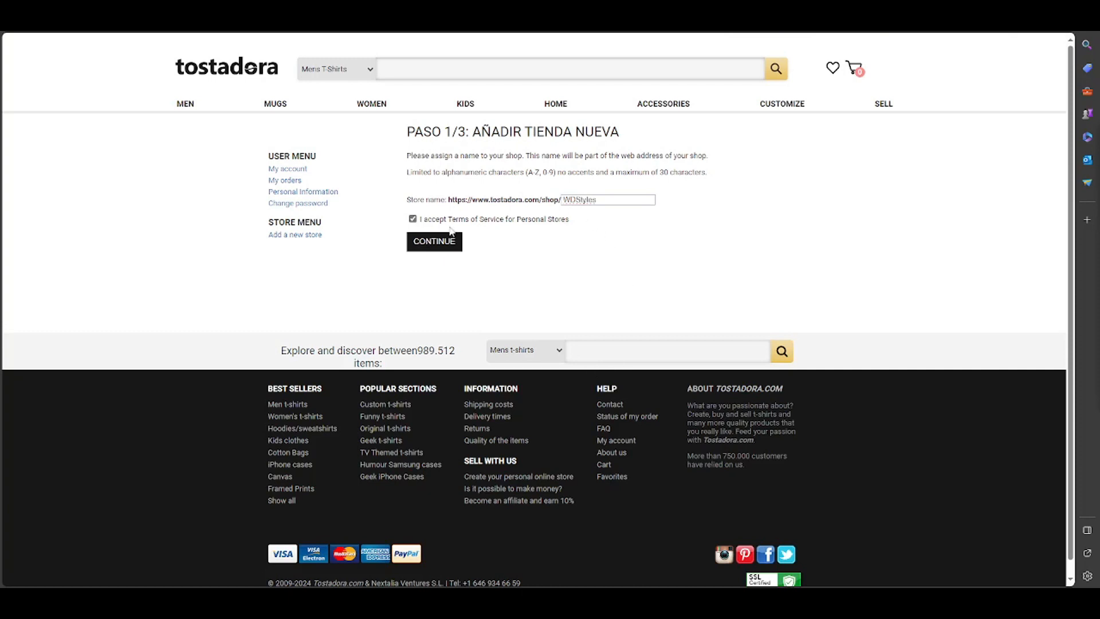
{"action": "left_click", "coordinate": [455, 246]}
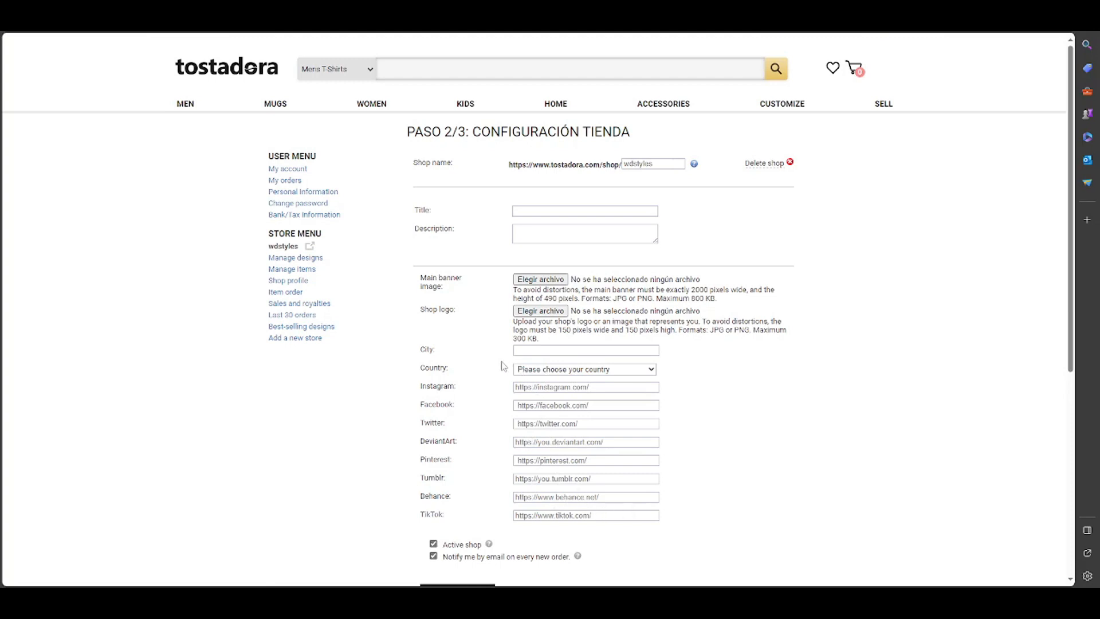
{"action": "left_click_drag", "start_coordinate": [509, 367], "coordinate": [643, 525]}
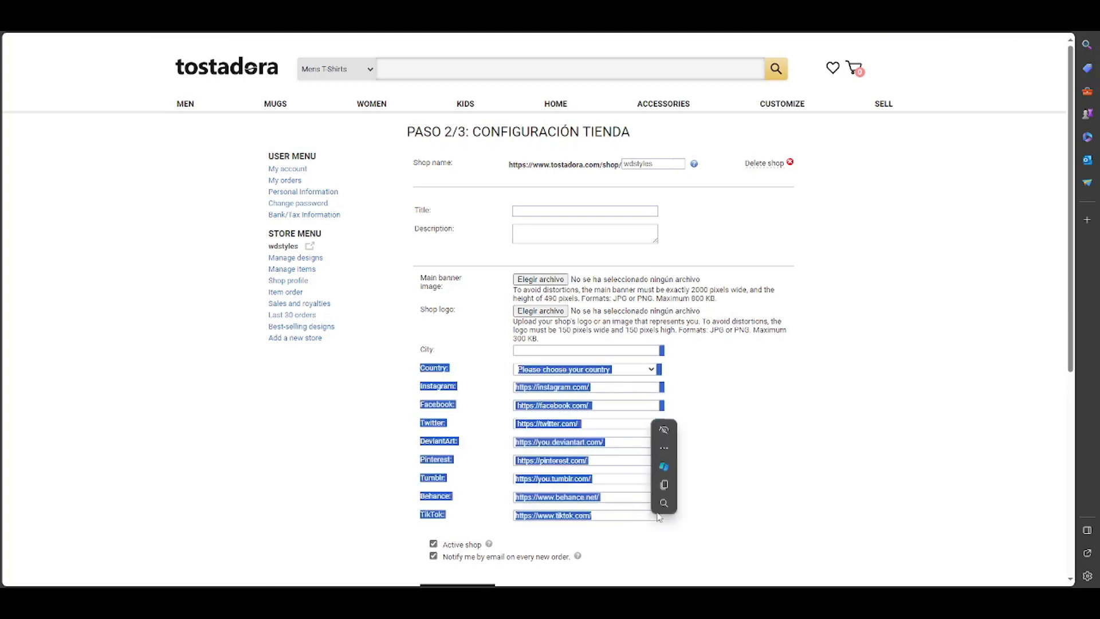
{"action": "right_click", "coordinate": [643, 522]}
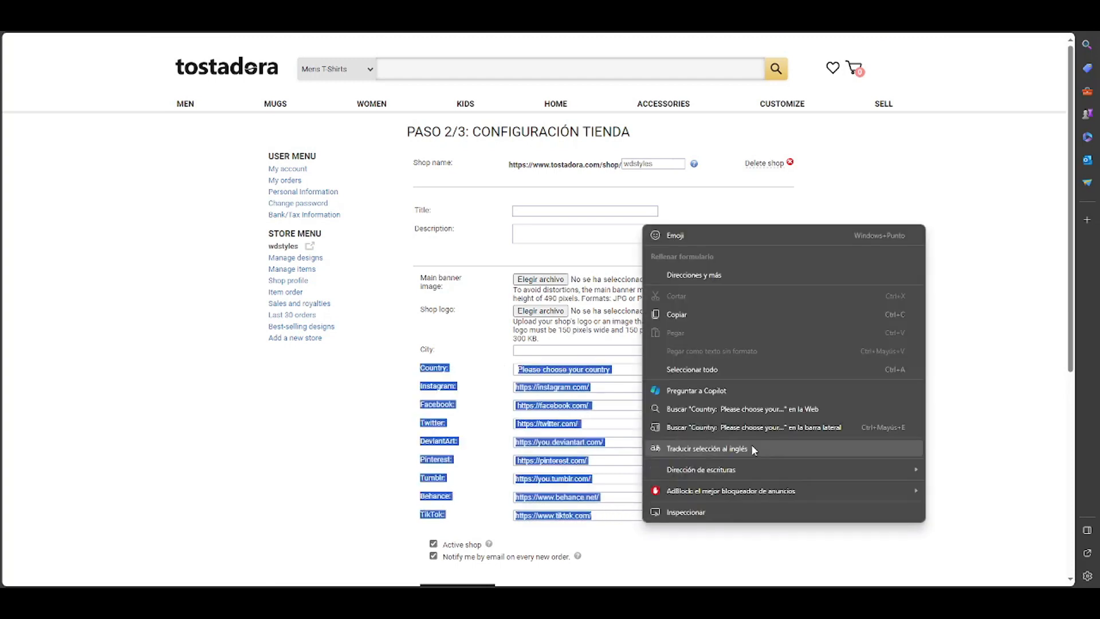
Upload the design image OIG4.png to the design portfolio with the Terms of Service and Copyright accepted
{"action": "left_click", "coordinate": [489, 237]}
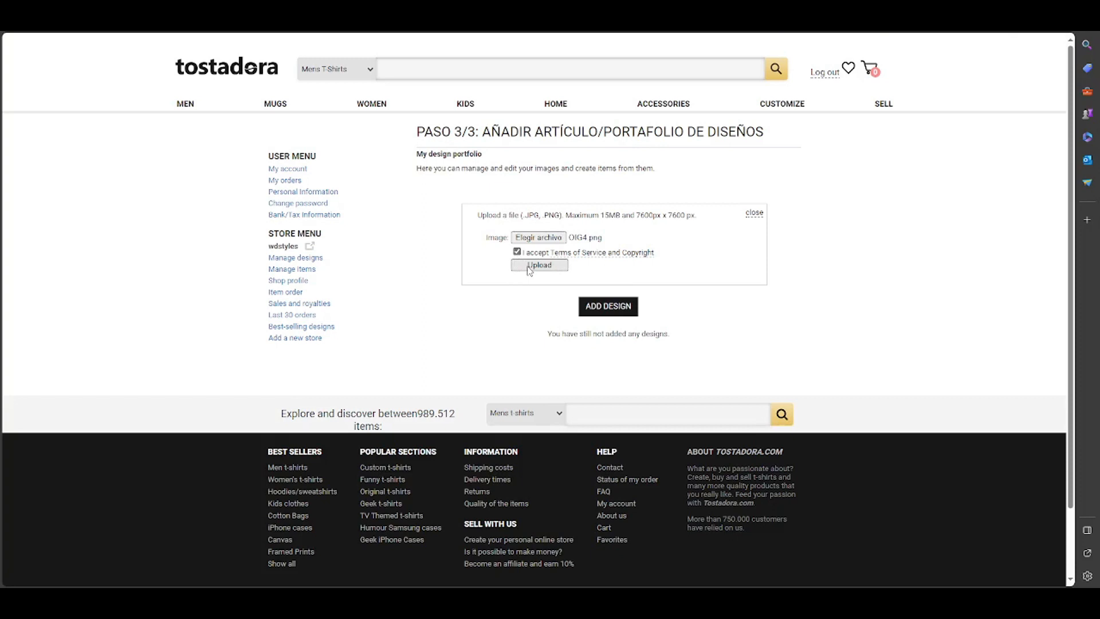
{"action": "left_click", "coordinate": [528, 267]}
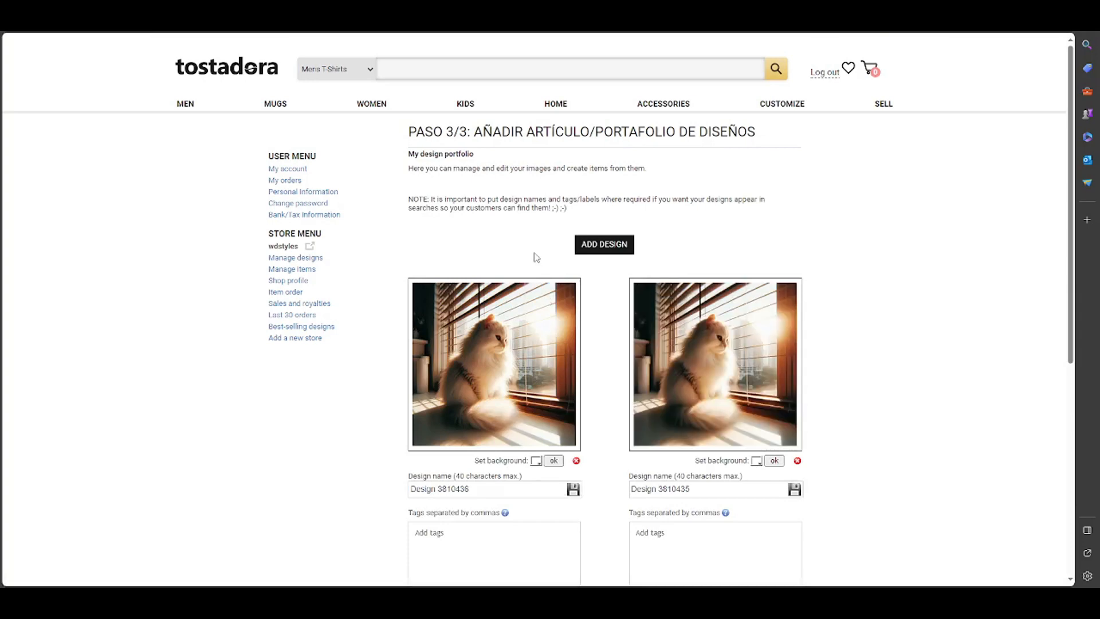
Delete the duplicate cat design, Design 3810435, from the portfolio
{"action": "scroll", "coordinate": [576, 300], "scroll_direction": "down", "scroll_amount": 3}
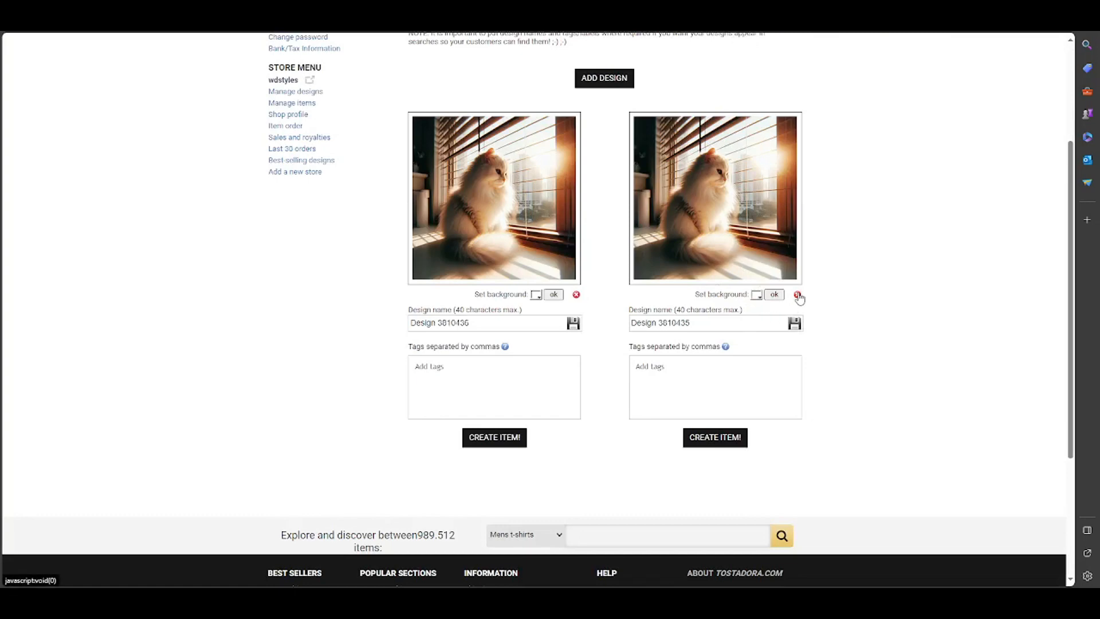
{"action": "scroll", "coordinate": [800, 297], "scroll_direction": "up", "scroll_amount": 2}
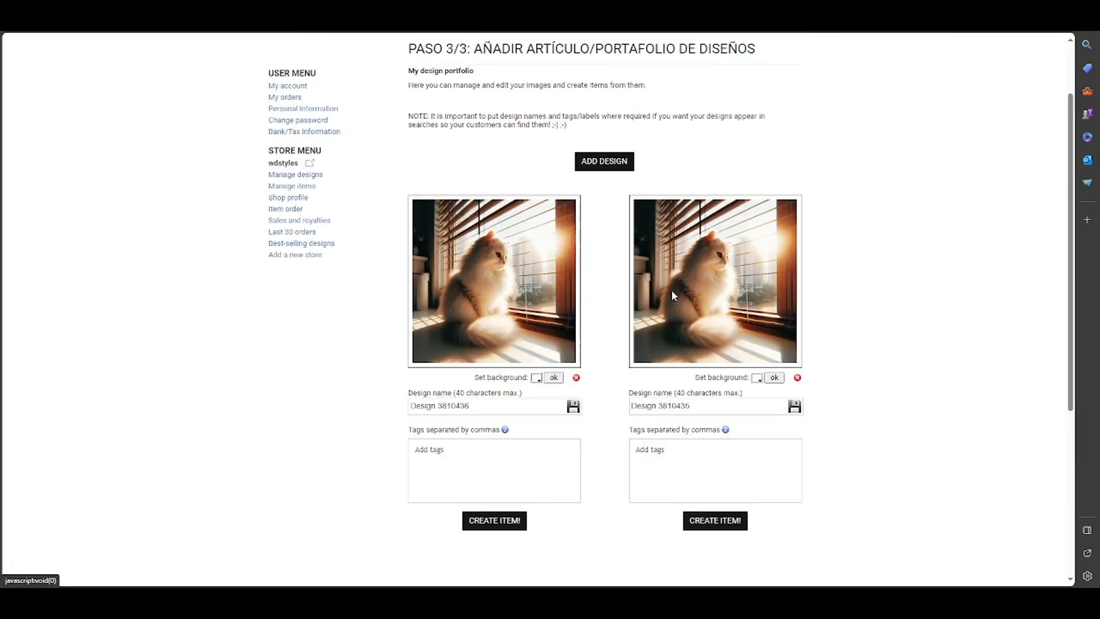
{"action": "left_click", "coordinate": [796, 378]}
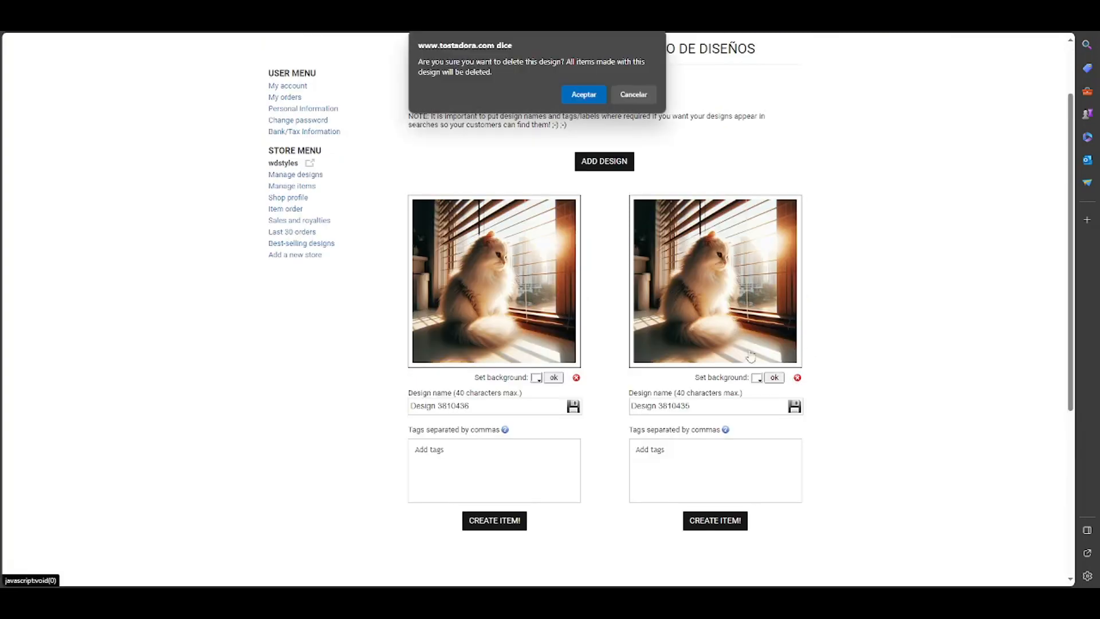
{"action": "left_click", "coordinate": [579, 96]}
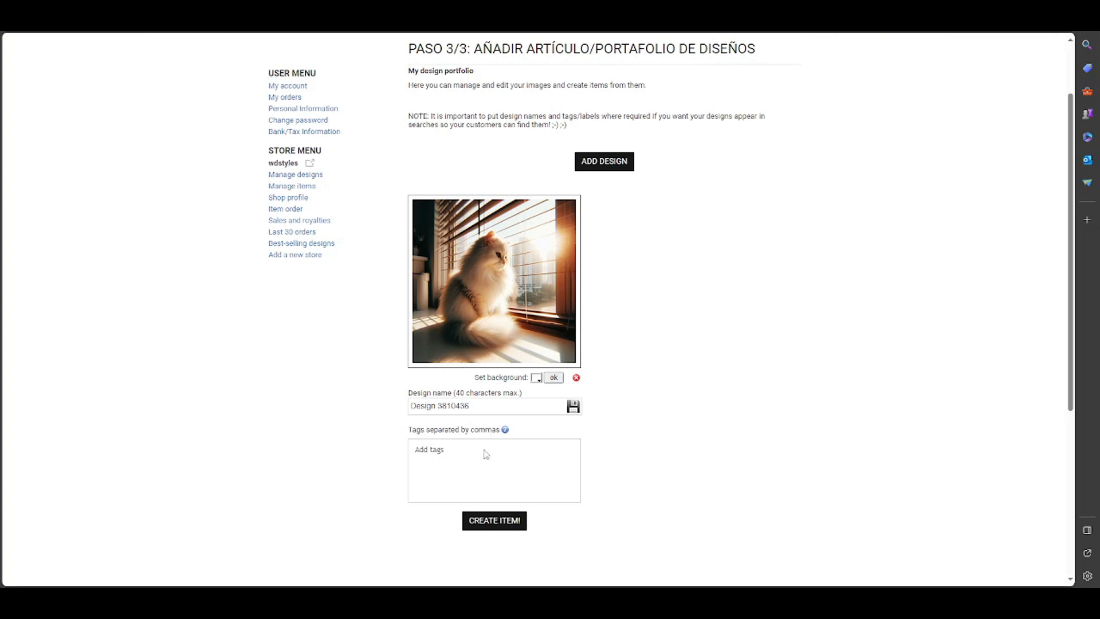
Add the tags cat, beuty, animals, pets and petsloers to the remaining cat design
{"action": "left_click", "coordinate": [430, 452]}
{"action": "type", "text": "cat,beuty,"}
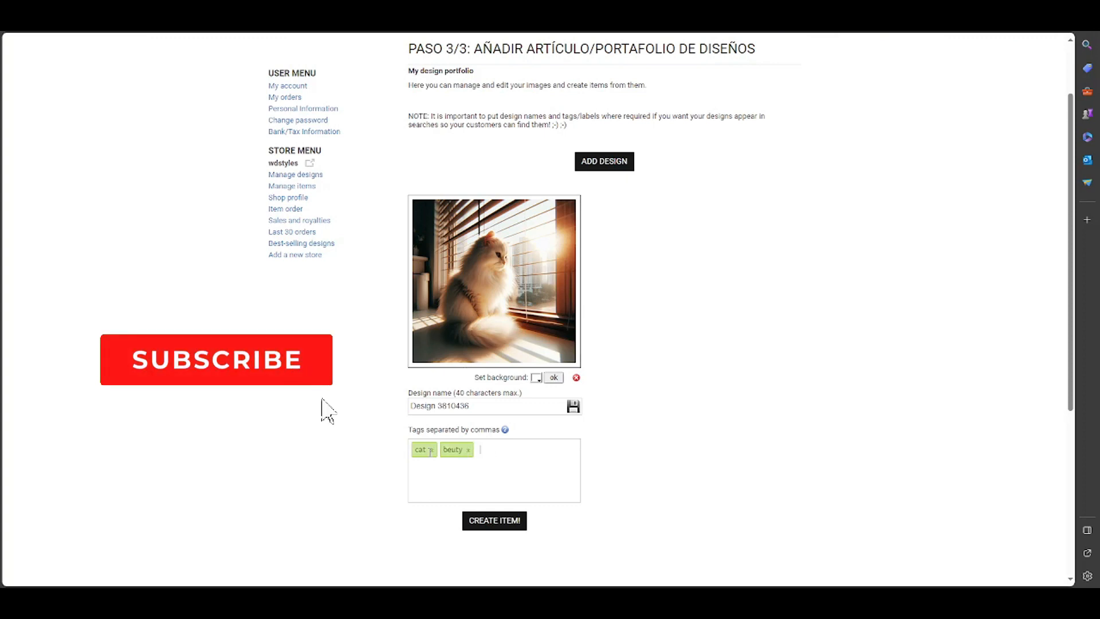
{"action": "type", "text": "animals"}
{"action": "type", "text": ","}
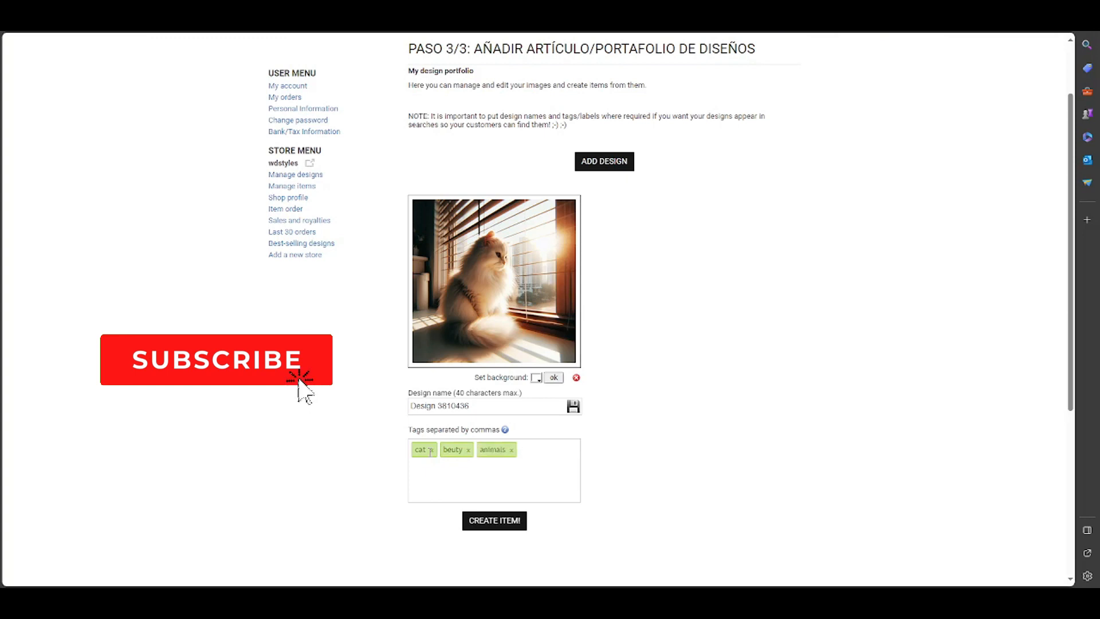
{"action": "type", "text": "pets,"}
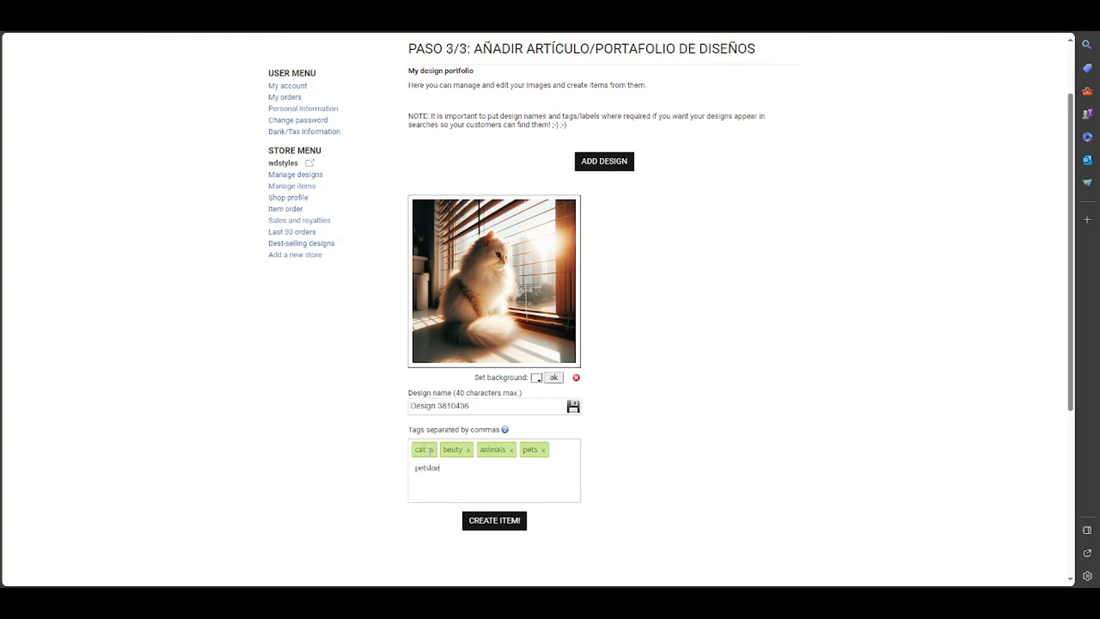
{"action": "type", "text": "petsloers,"}
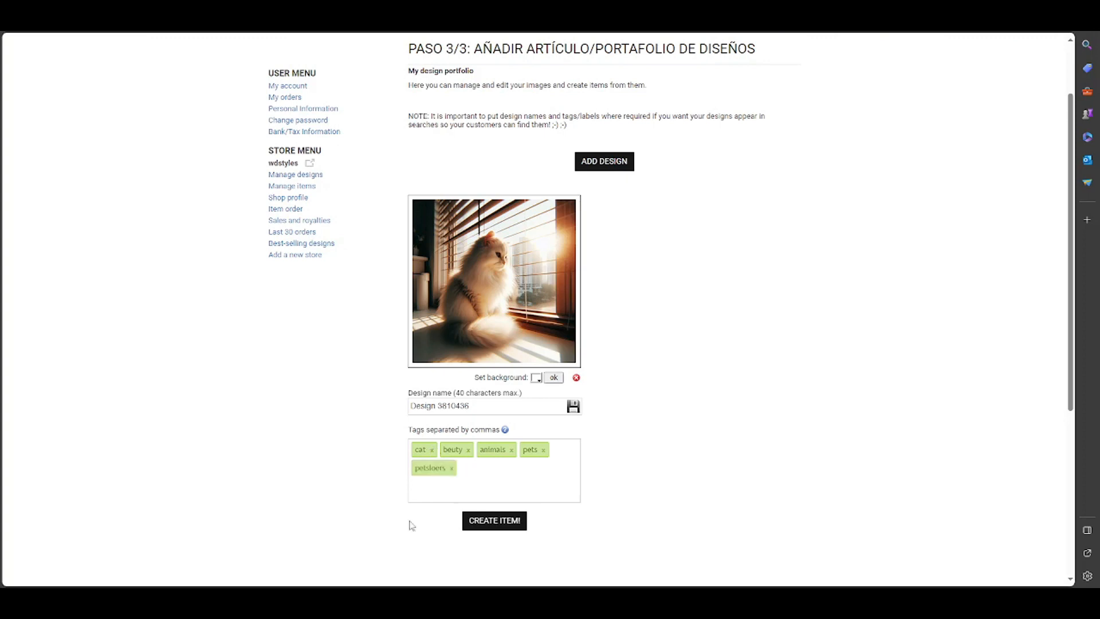
Create an item from the cat design and move the image slightly lower within the T-shirt's printable area
{"action": "left_click", "coordinate": [516, 521]}
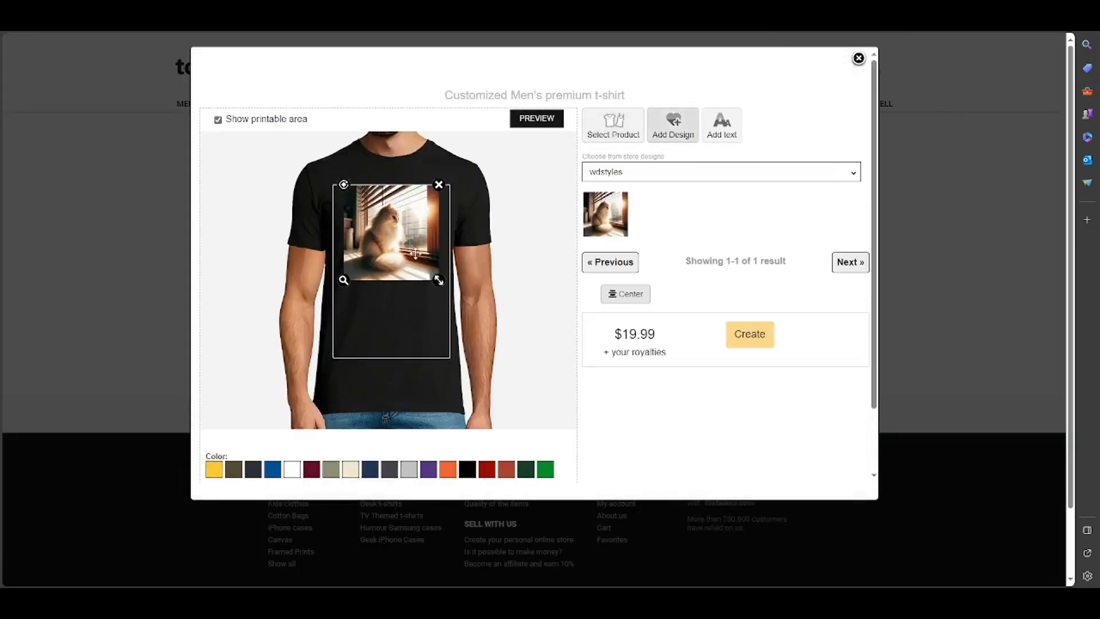
{"action": "left_click_drag", "start_coordinate": [413, 246], "coordinate": [437, 307]}
{"action": "left_click_drag", "start_coordinate": [381, 262], "coordinate": [382, 245]}
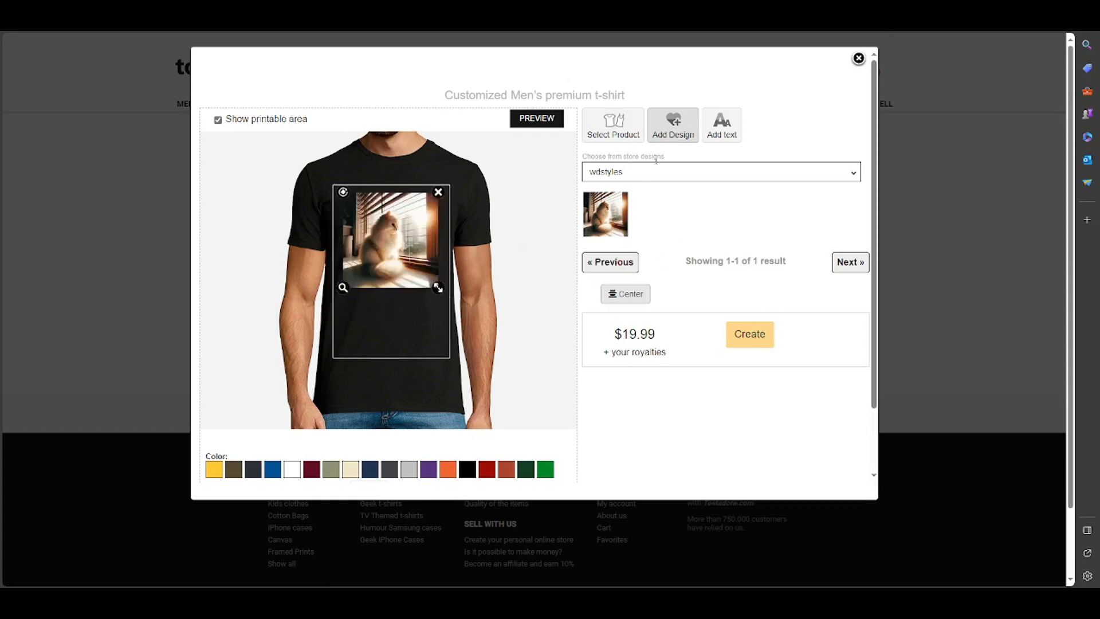
Keep wdstyles as the source of store designs and change the product to the men's tank top
{"action": "left_click", "coordinate": [825, 173]}
{"action": "left_click", "coordinate": [680, 199]}
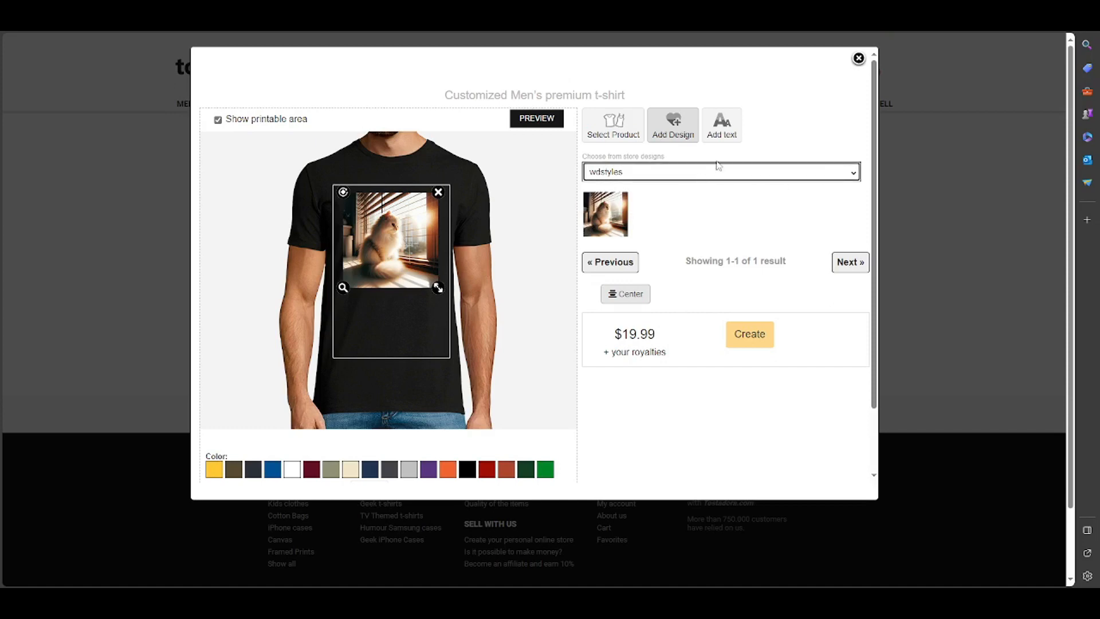
{"action": "left_click", "coordinate": [627, 135]}
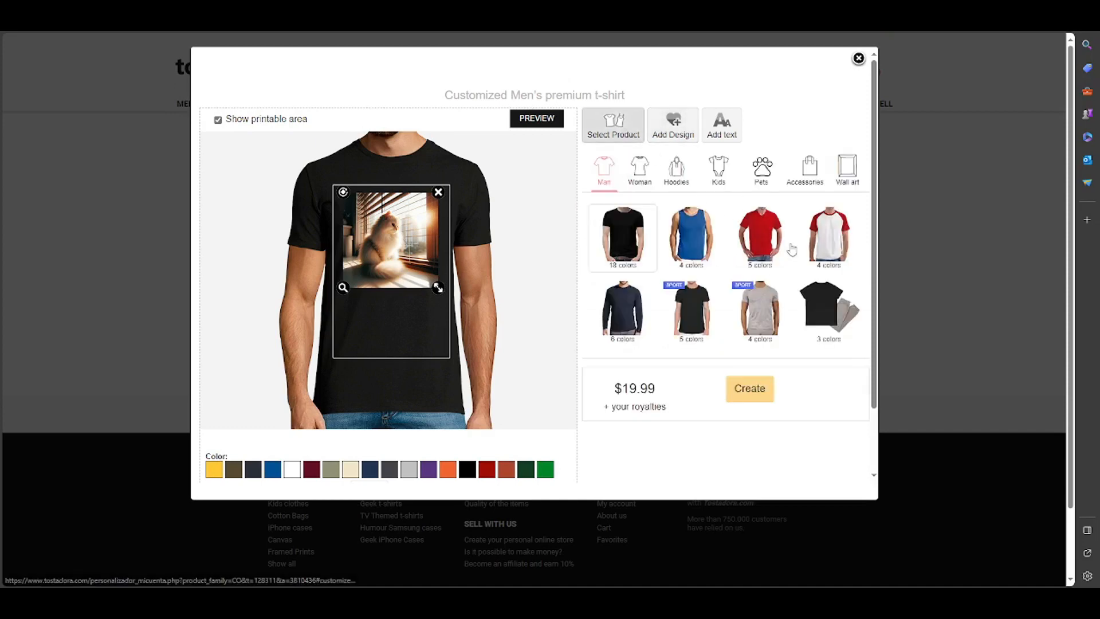
{"action": "left_click", "coordinate": [693, 241]}
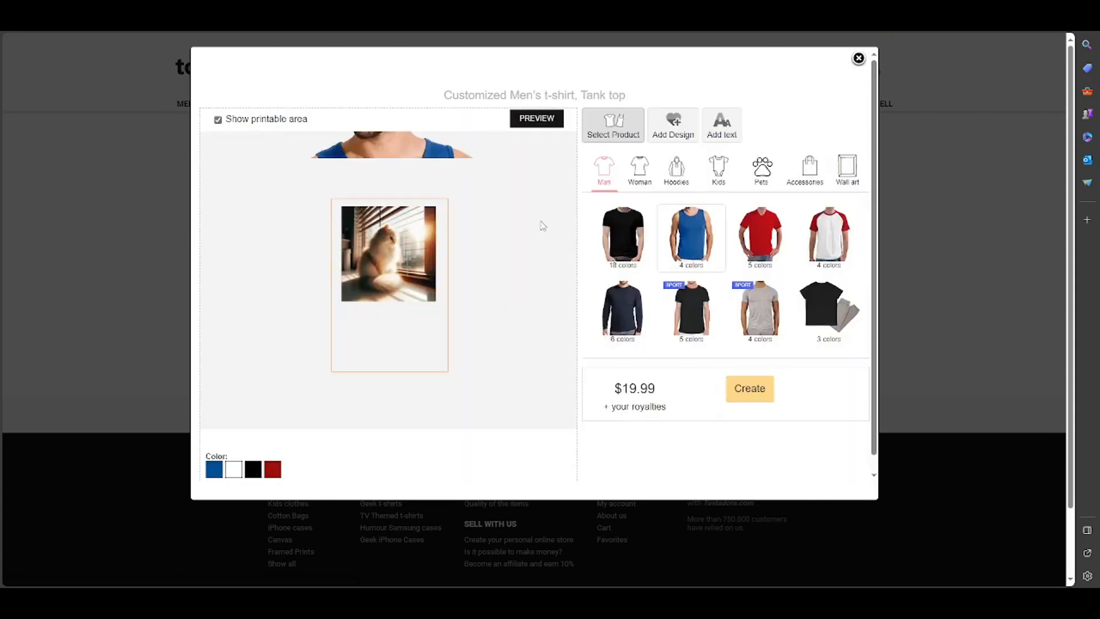
Try the men's baseball-style T-shirt, but settle on the men's long-sleeve T-shirt and set its color to red
{"action": "left_click", "coordinate": [837, 241]}
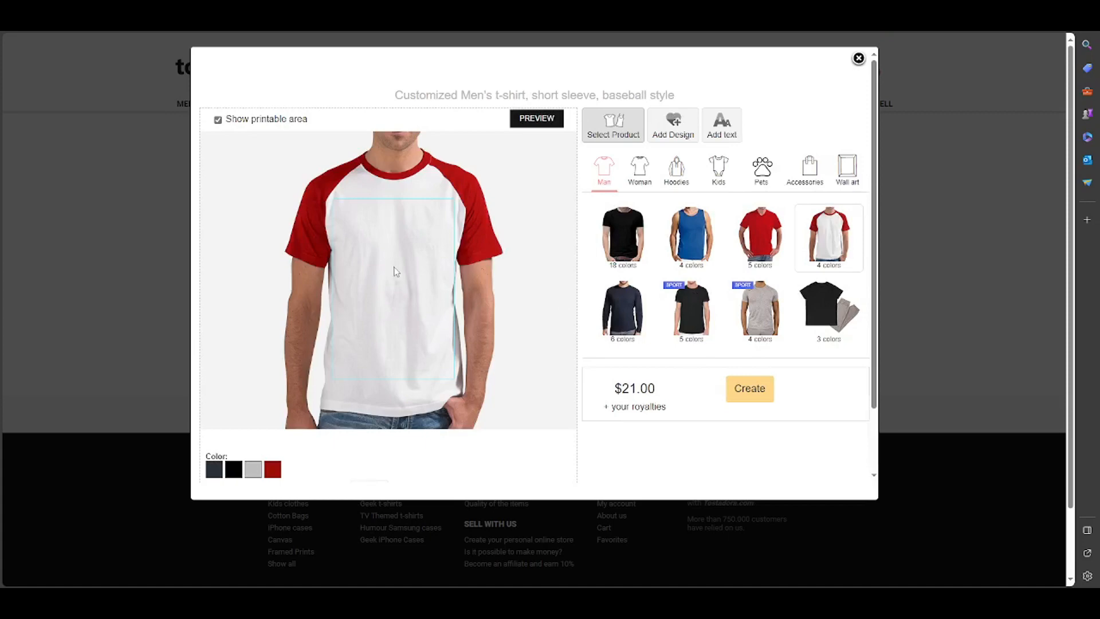
{"action": "left_click", "coordinate": [427, 284]}
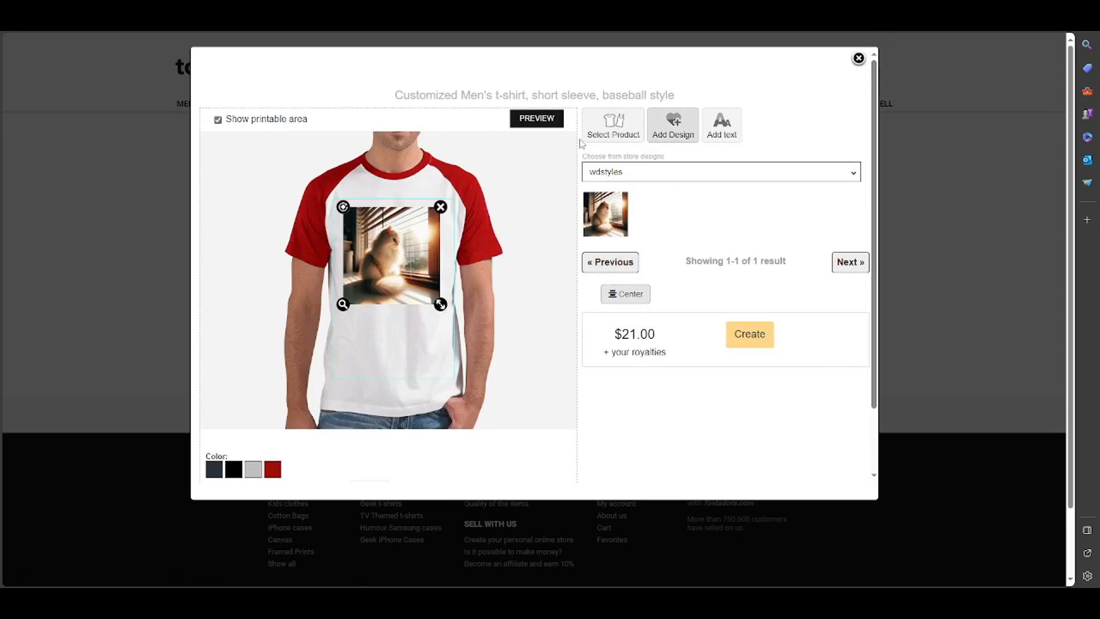
{"action": "left_click", "coordinate": [636, 129]}
{"action": "scroll", "coordinate": [666, 275], "scroll_direction": "down", "scroll_amount": 1}
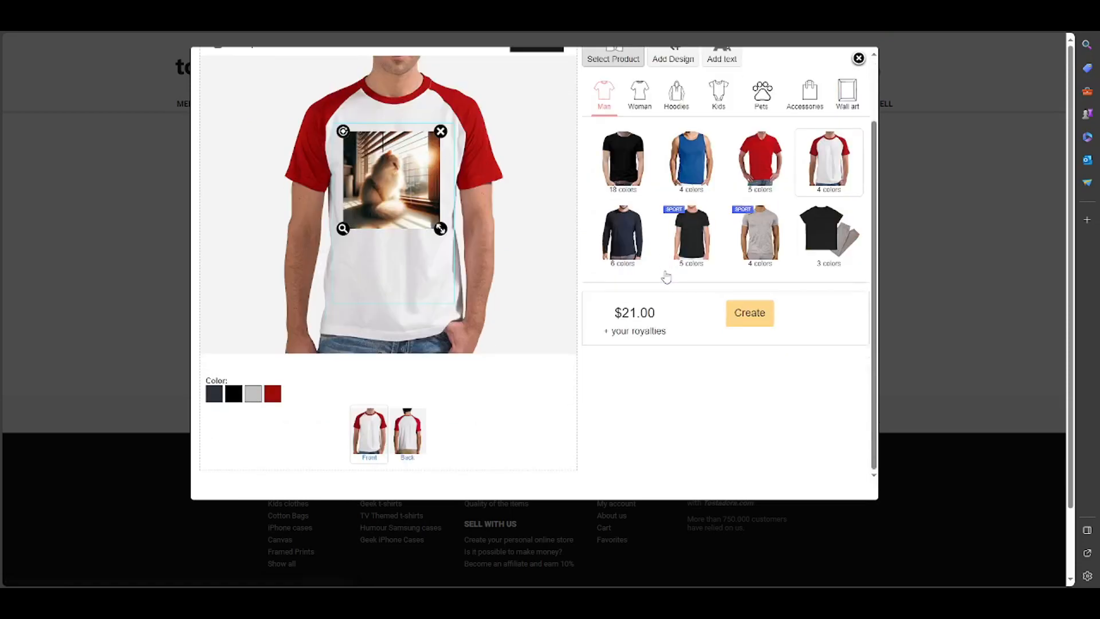
{"action": "left_click", "coordinate": [627, 241]}
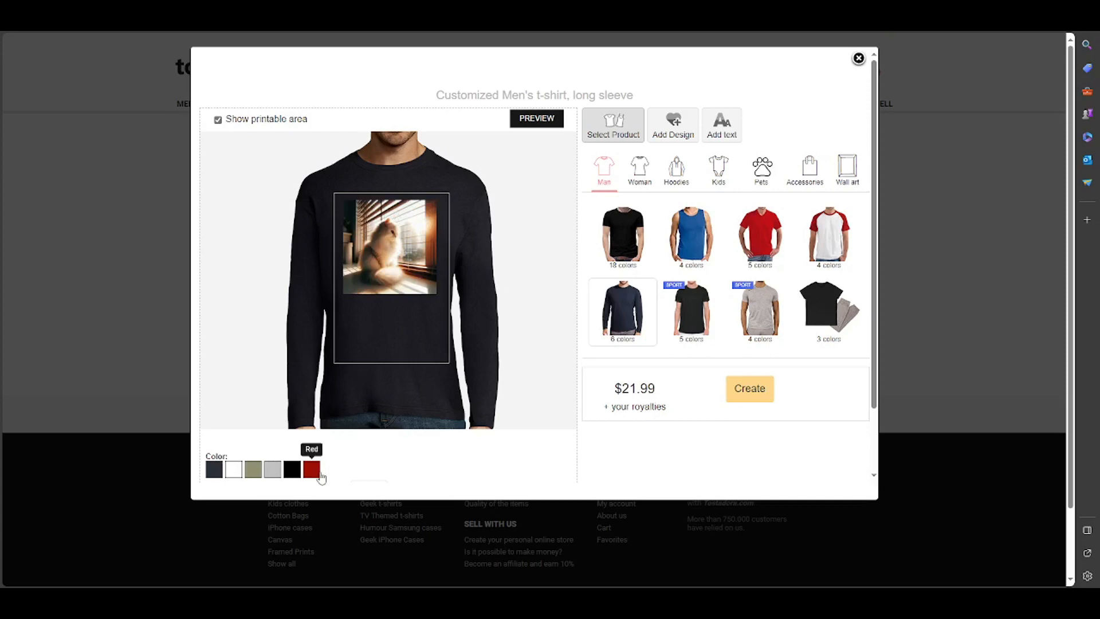
{"action": "left_click", "coordinate": [311, 469]}
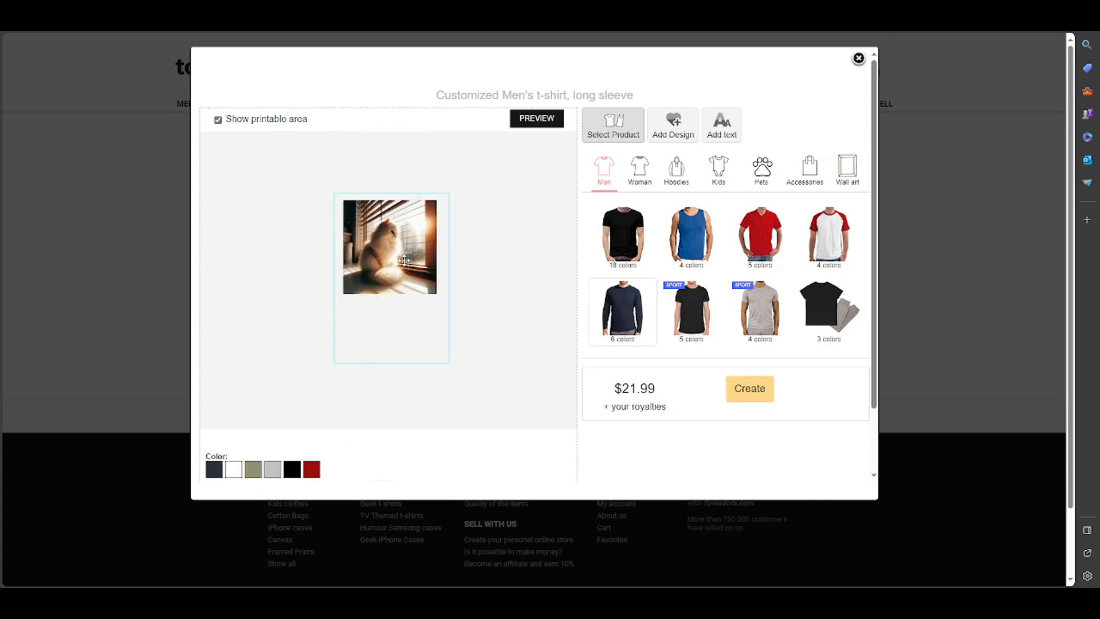
Reposition the cat image on the long-sleeve shirt, leaving a small gap above it inside the printable area
{"action": "left_click_drag", "start_coordinate": [404, 257], "coordinate": [410, 284]}
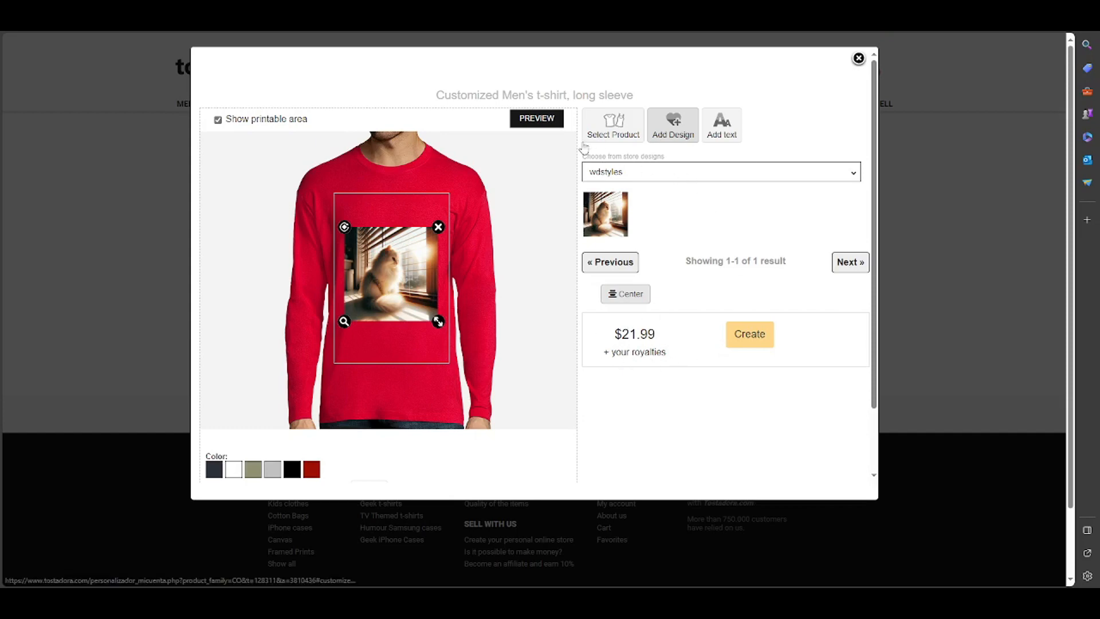
{"action": "left_click", "coordinate": [717, 128]}
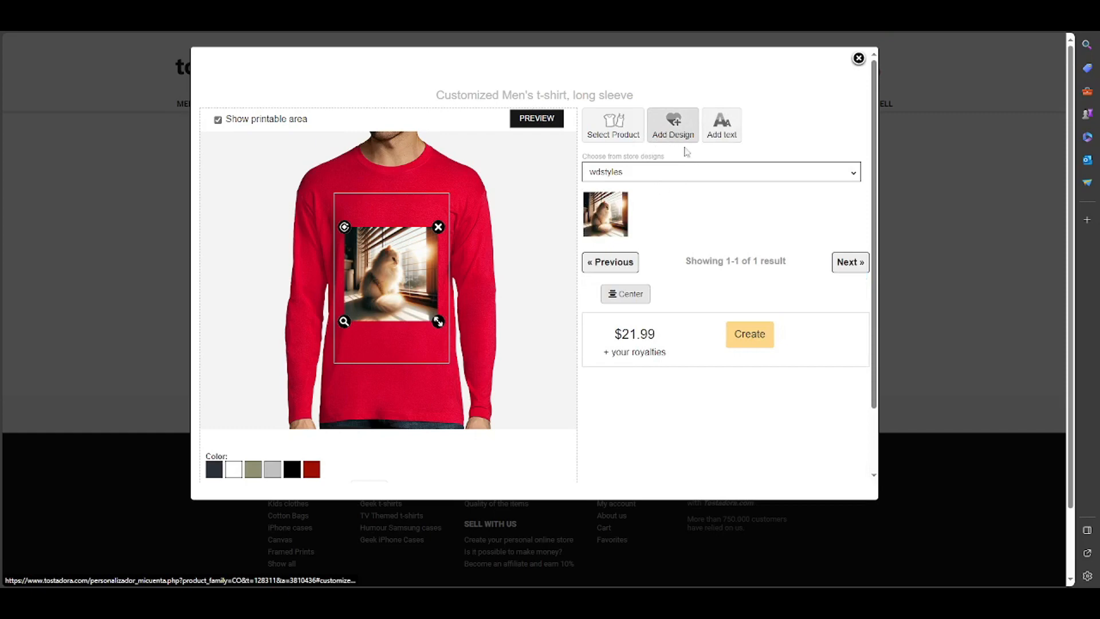
{"action": "left_click_drag", "start_coordinate": [382, 259], "coordinate": [380, 241]}
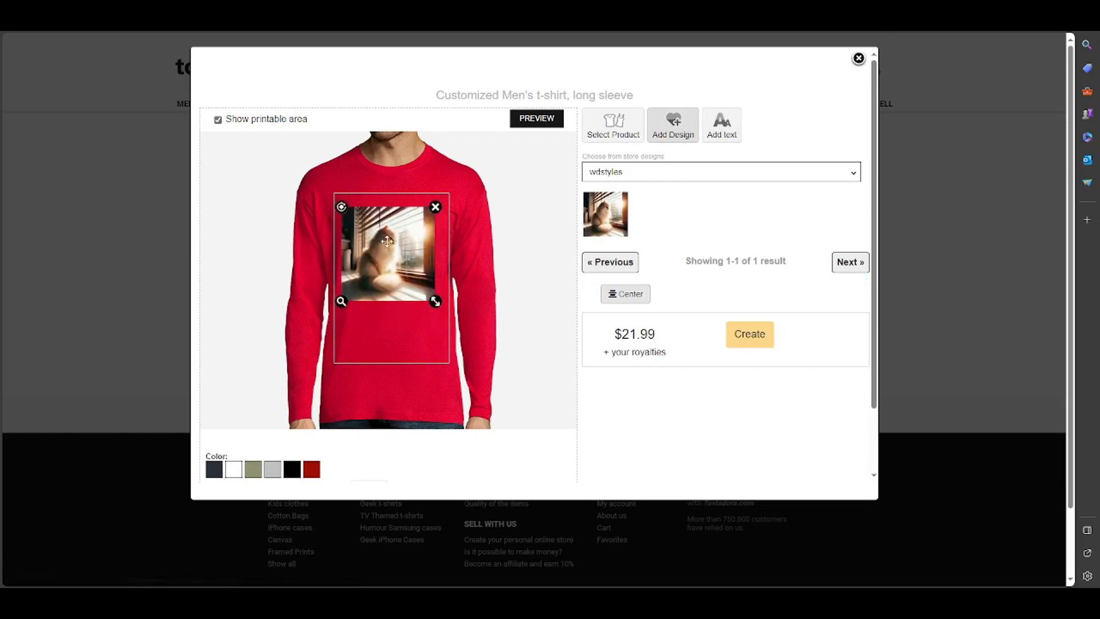
{"action": "left_click", "coordinate": [382, 242]}
Enter two text lines for the shirt in the Acme font: "cat is the best firend ever" and "and your BOSS"
{"action": "left_click", "coordinate": [721, 142]}
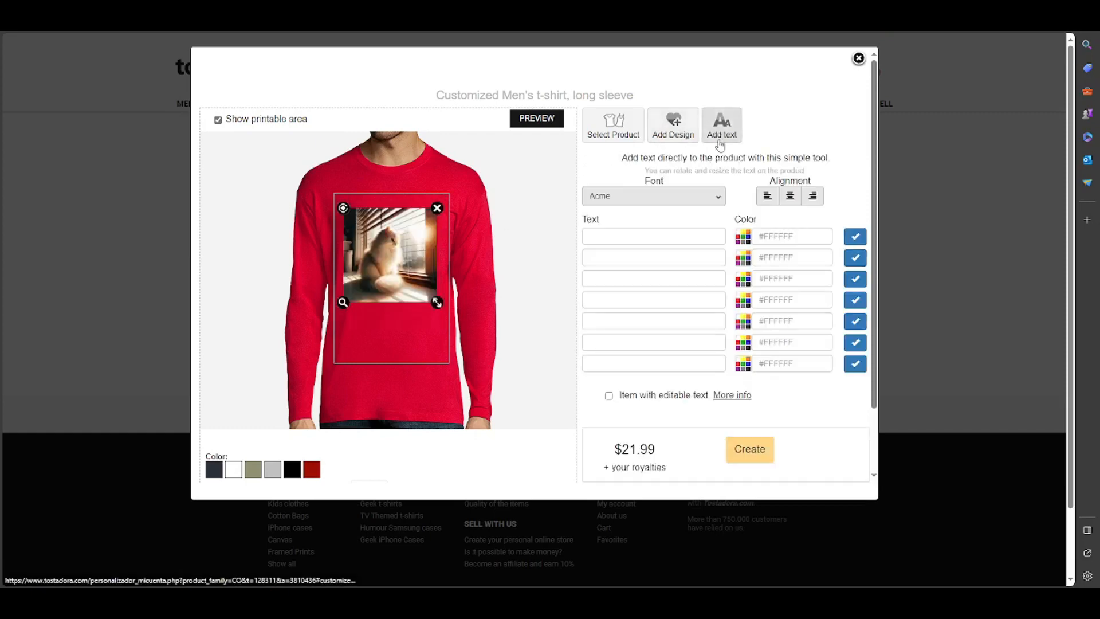
{"action": "left_click", "coordinate": [664, 237]}
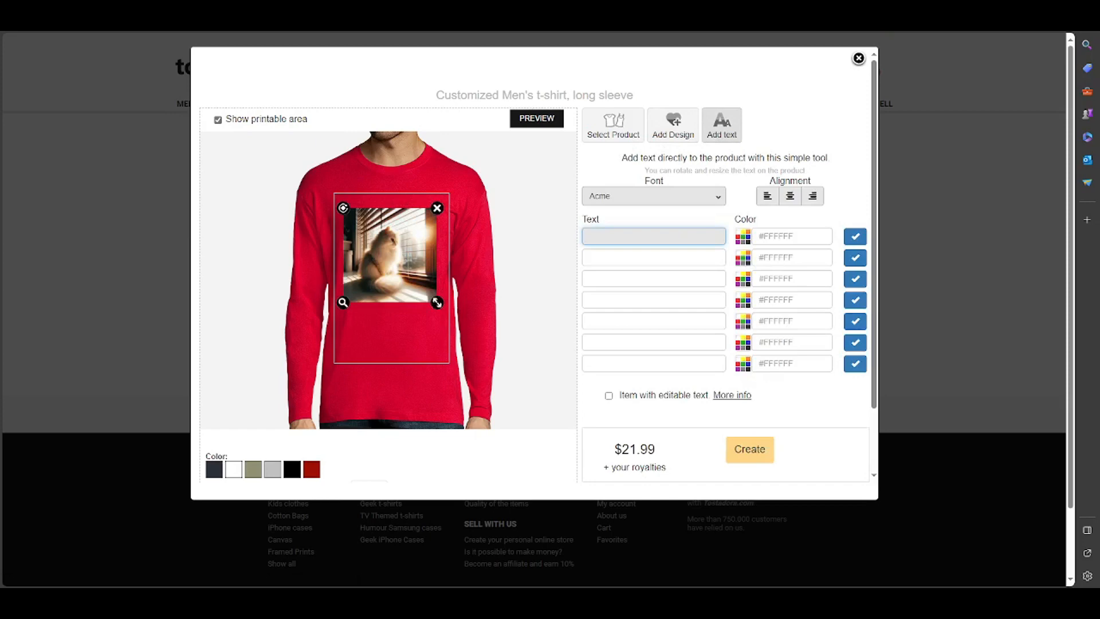
{"action": "type", "text": "cat is the best firend ever"}
{"action": "key", "text": "Tab"}
{"action": "type", "text": "and your BOSS"}
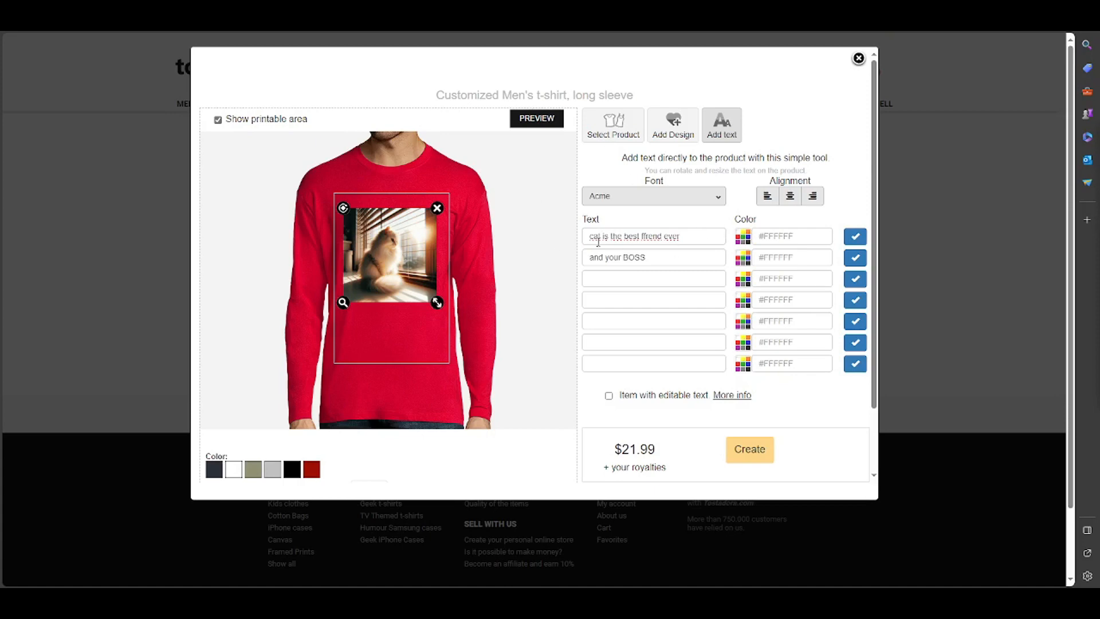
Correct the misspelled word in the first text line to "friend" and apply that line to the shirt
{"action": "right_click", "coordinate": [644, 236]}
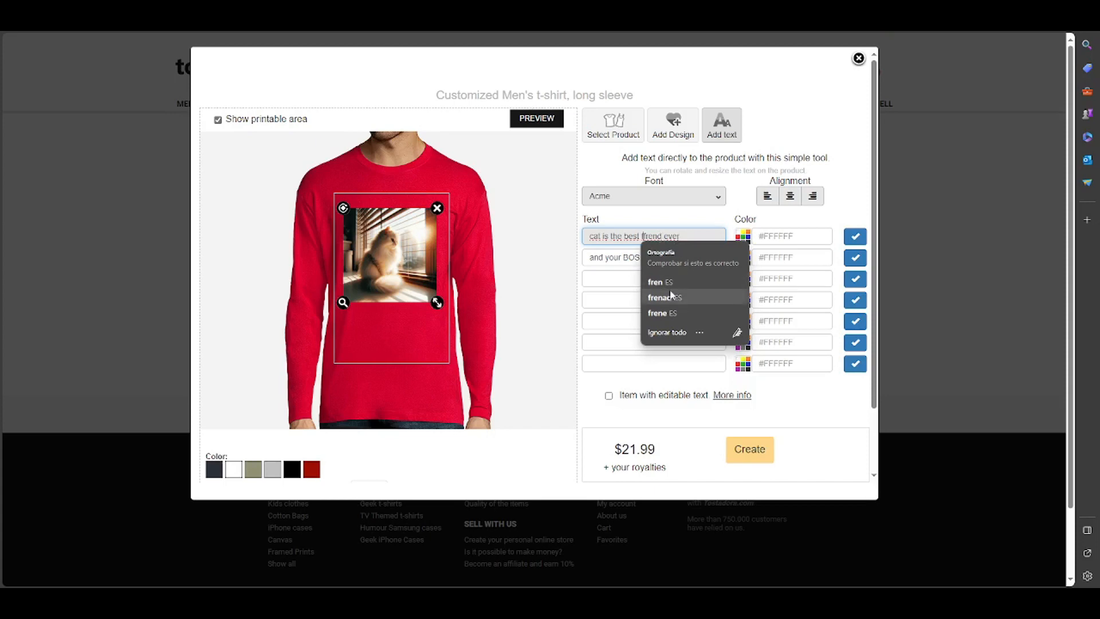
{"action": "key", "text": "Escape"}
{"action": "left_click", "coordinate": [650, 236]}
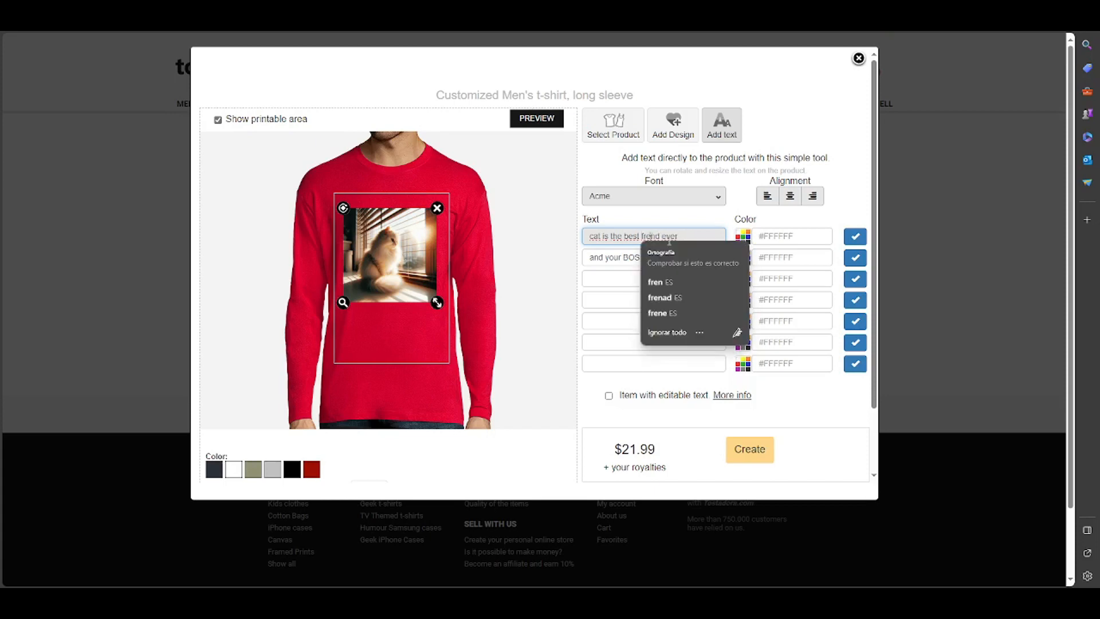
{"action": "key", "text": "Escape"}
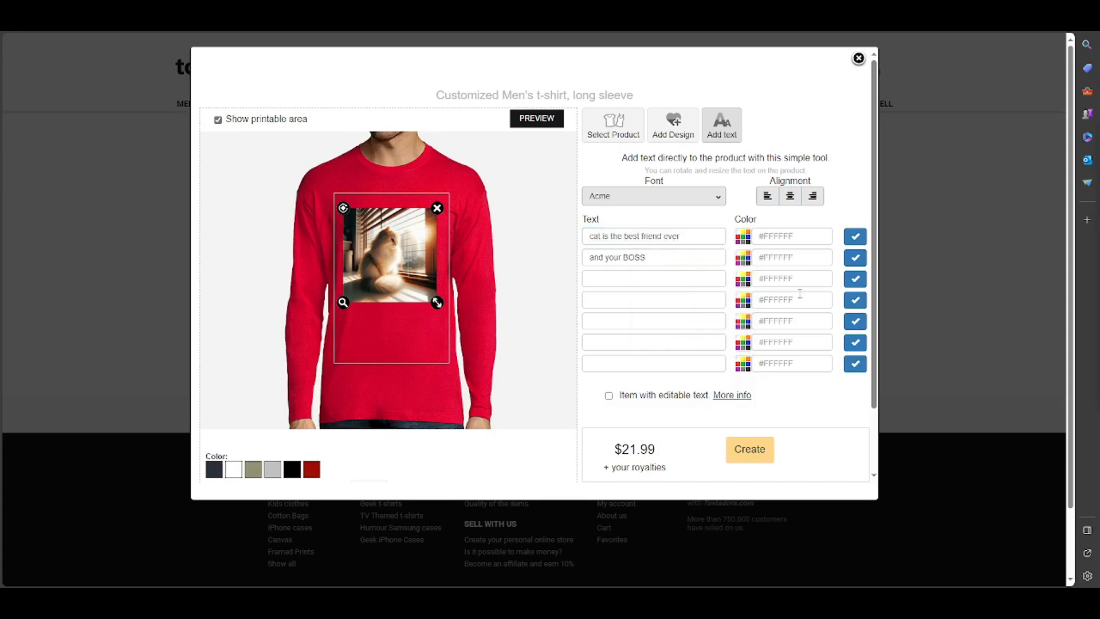
{"action": "left_click", "coordinate": [855, 238]}
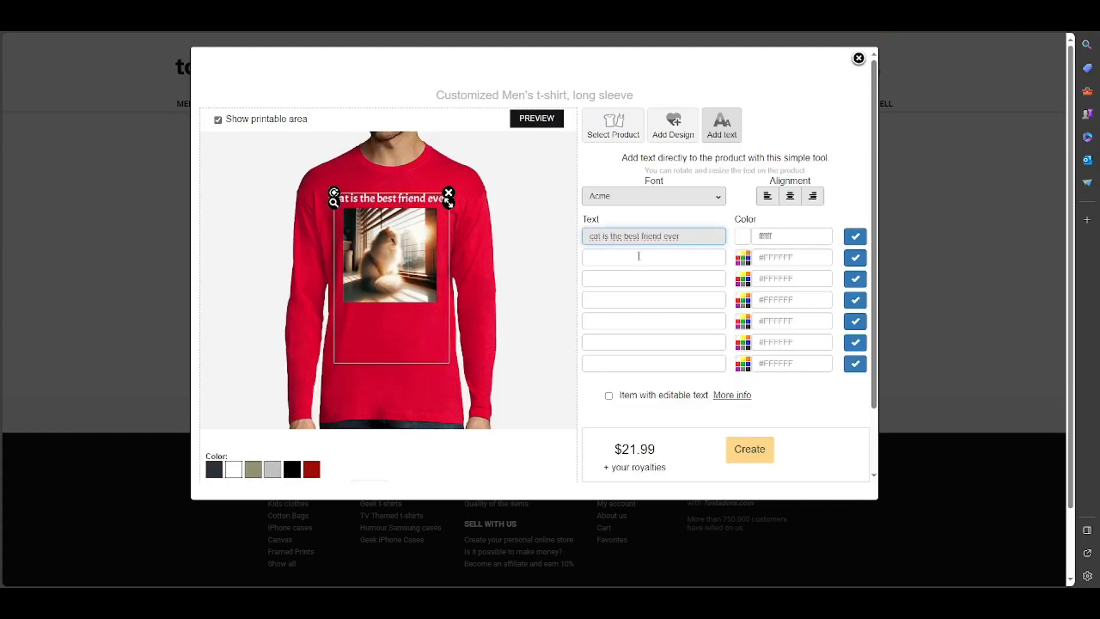
{"action": "left_click", "coordinate": [413, 223]}
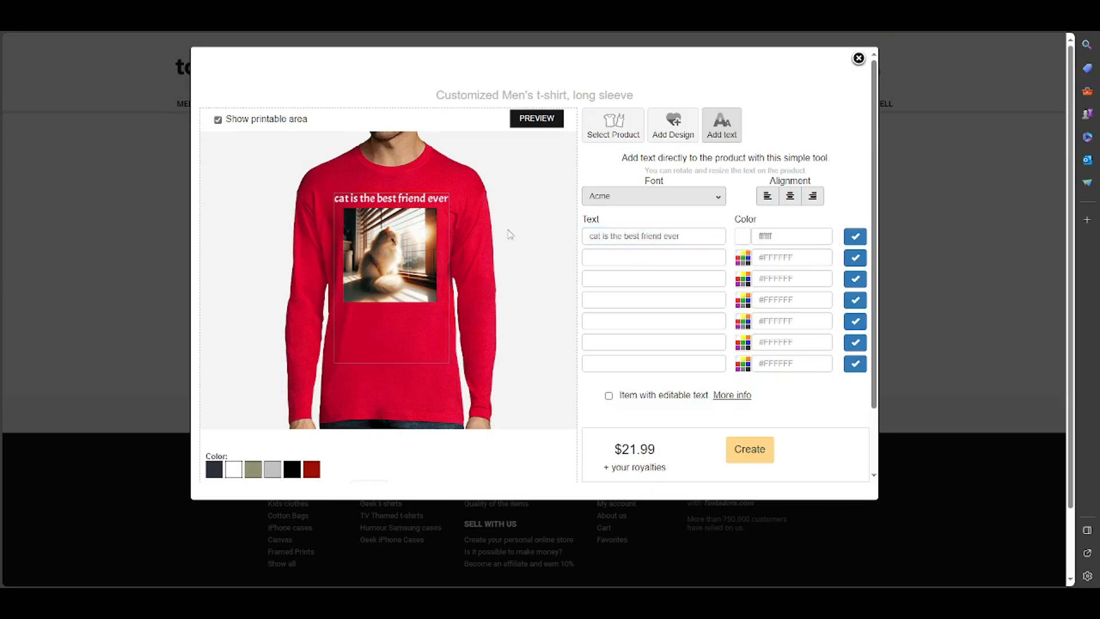
Add "and your BOSS" as the second text line and place it below the cat image
{"action": "left_click", "coordinate": [676, 255]}
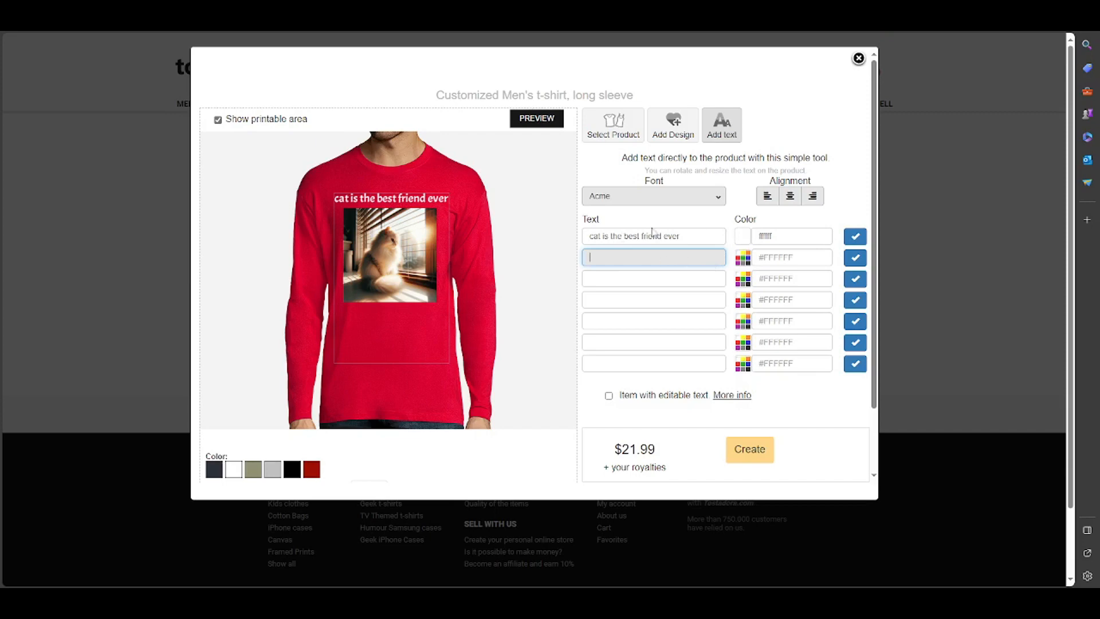
{"action": "left_click", "coordinate": [386, 206]}
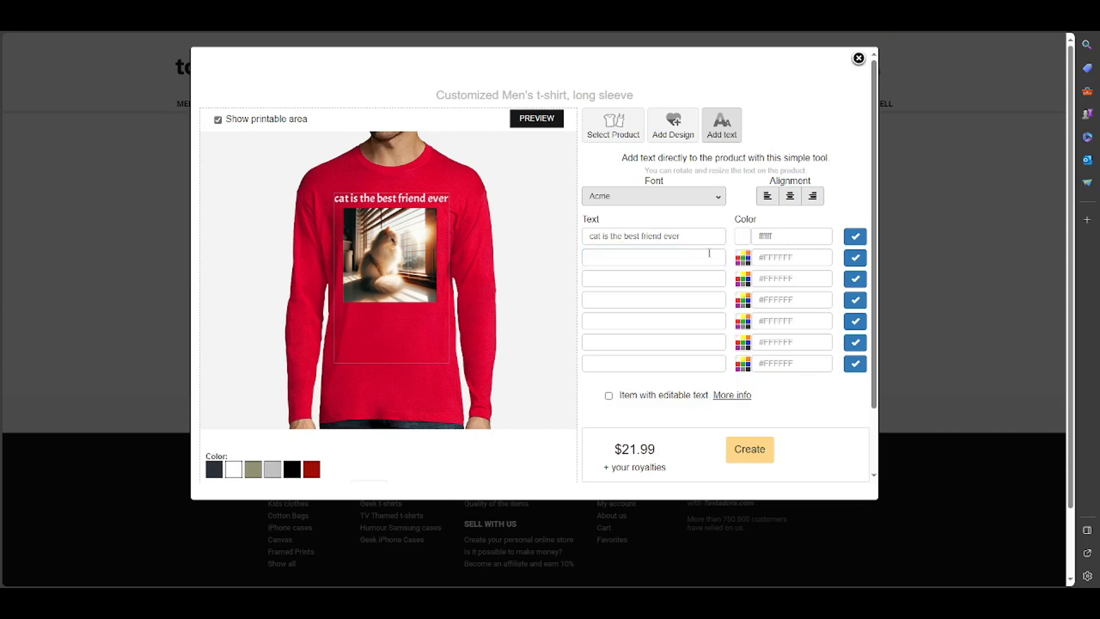
{"action": "left_click", "coordinate": [668, 263]}
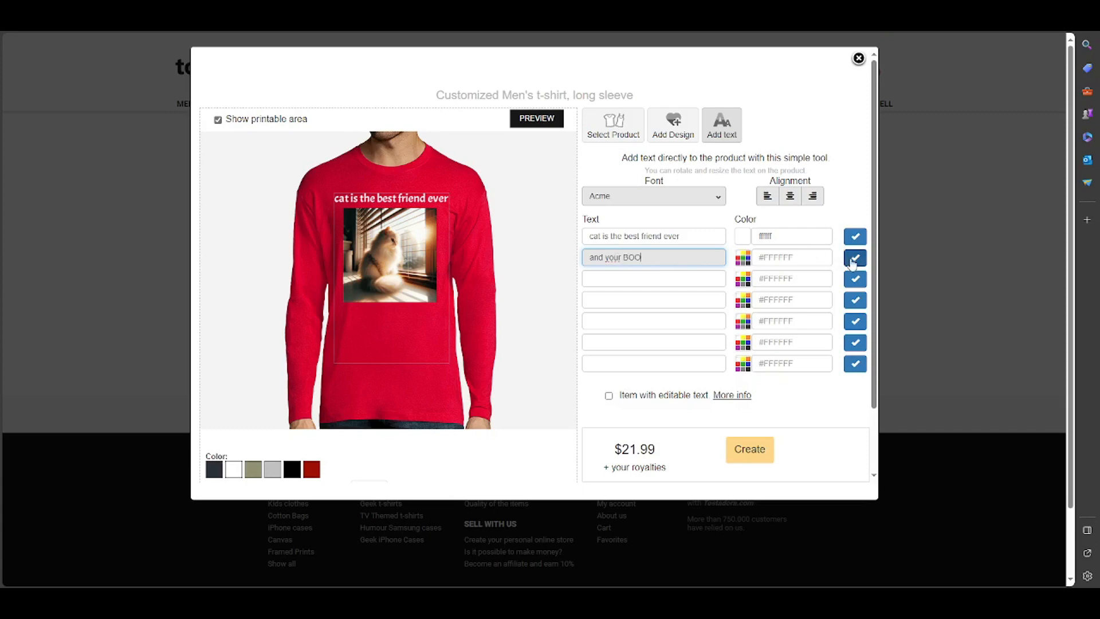
{"action": "left_click", "coordinate": [854, 259]}
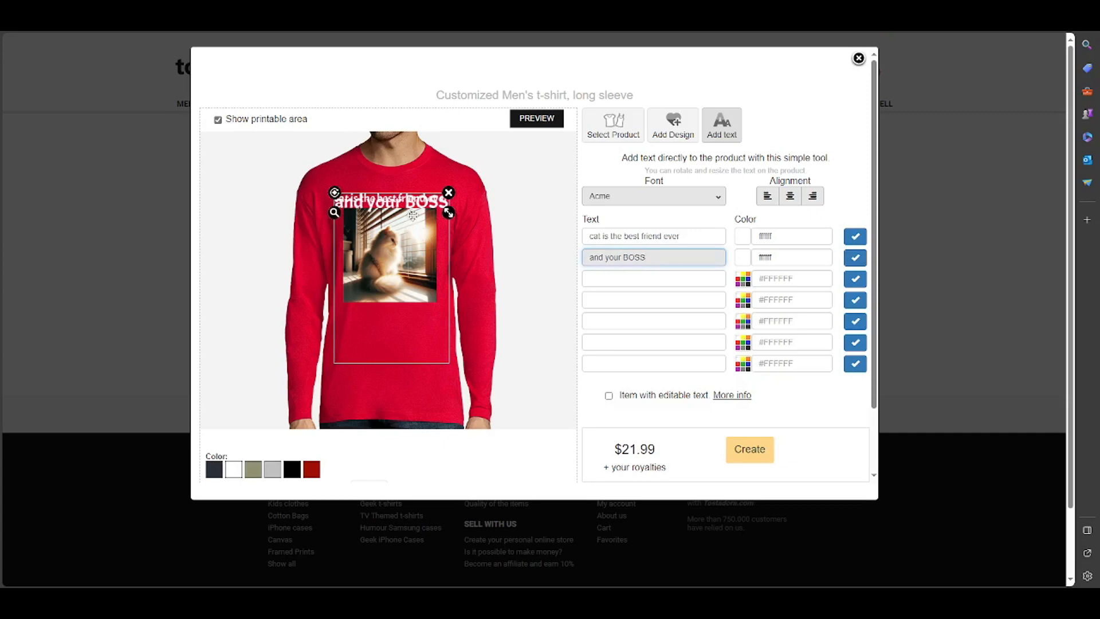
{"action": "left_click_drag", "start_coordinate": [402, 206], "coordinate": [381, 336]}
Move the cat image and the line "cat is the best friend ever" slightly lower, keeping the image between both text lines
{"action": "left_click", "coordinate": [396, 282]}
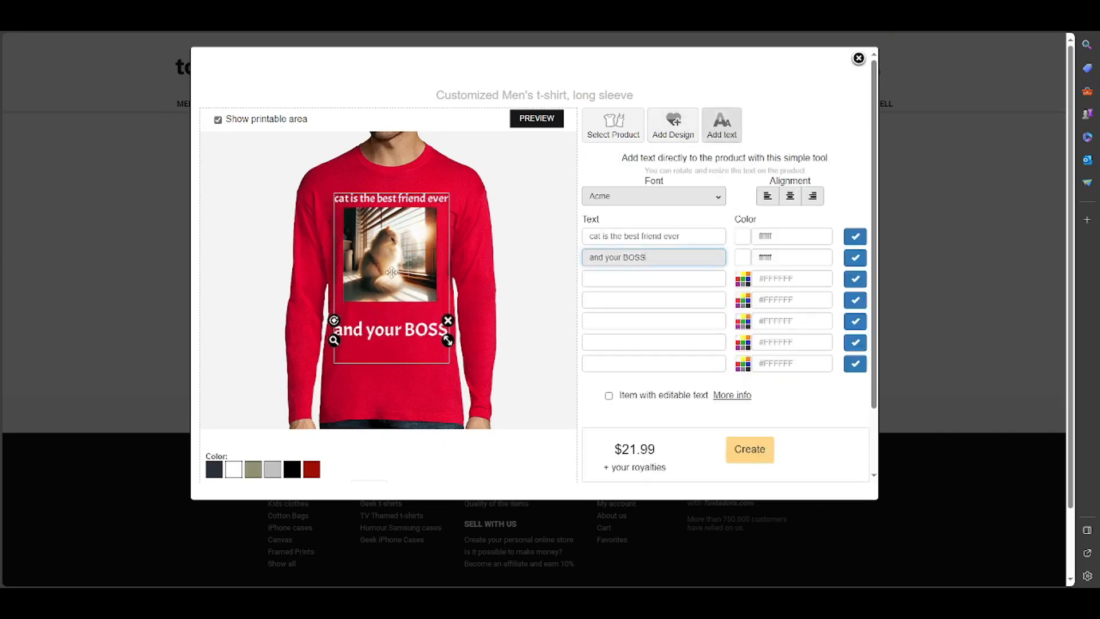
{"action": "left_click_drag", "start_coordinate": [391, 275], "coordinate": [445, 319]}
{"action": "left_click", "coordinate": [397, 274]}
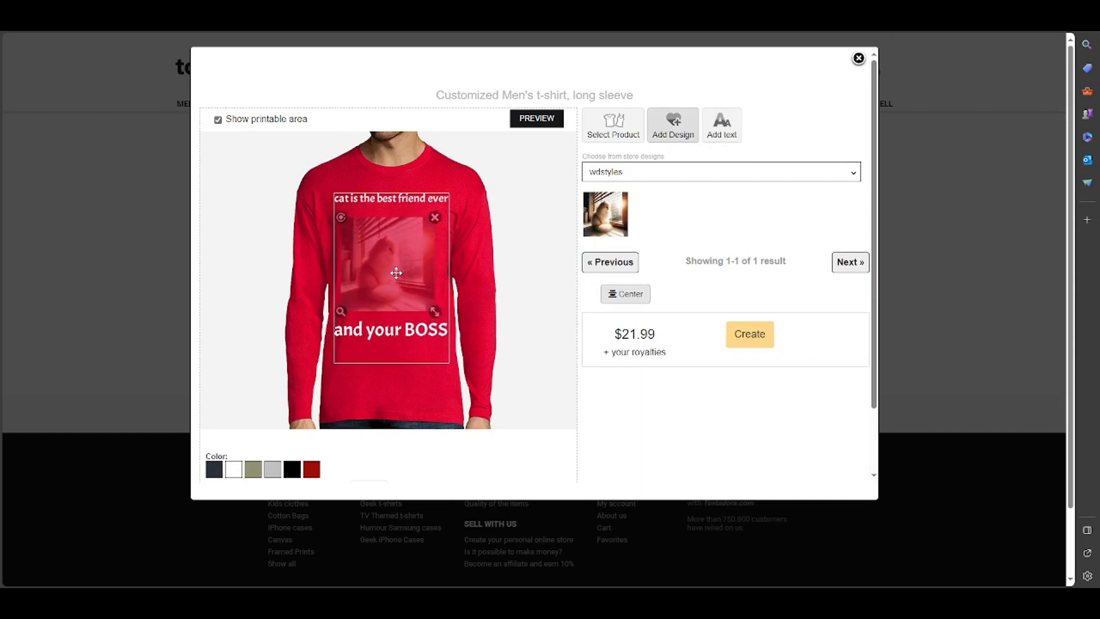
{"action": "left_click", "coordinate": [407, 203]}
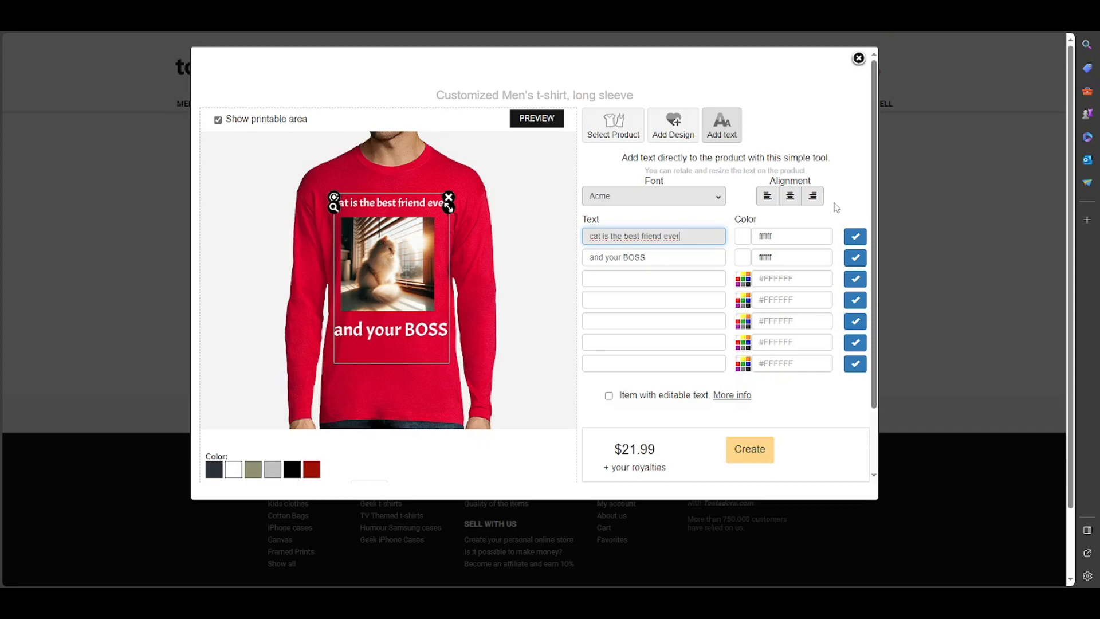
Change the "and your BOSS" text to black (000000) and place it back below the cat image
{"action": "left_click", "coordinate": [384, 330]}
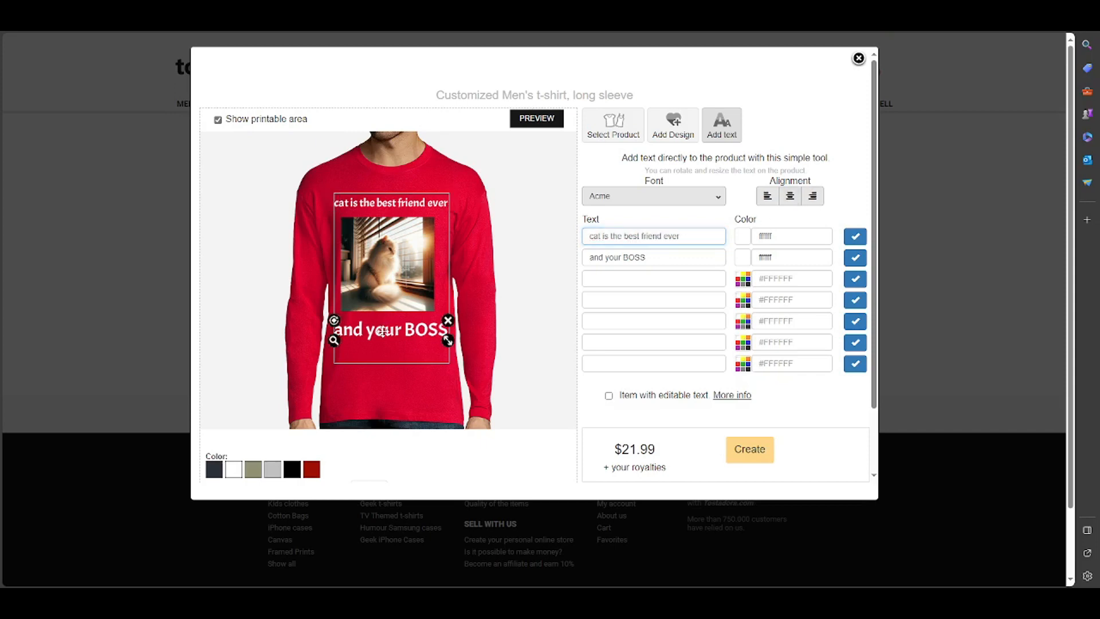
{"action": "left_click", "coordinate": [381, 199]}
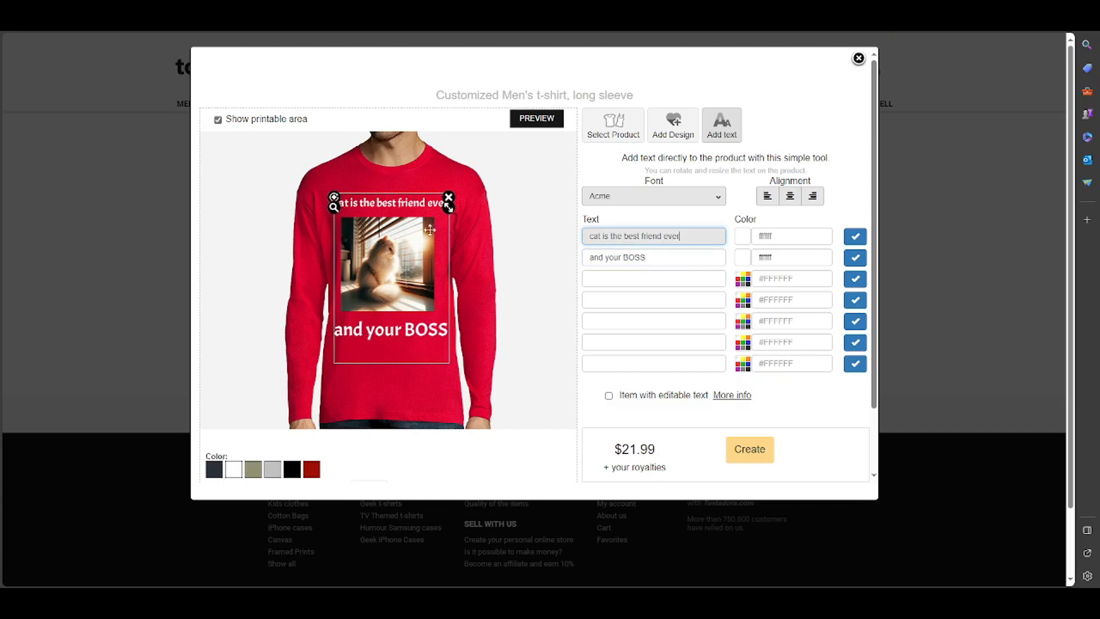
{"action": "left_click", "coordinate": [401, 327]}
{"action": "left_click", "coordinate": [744, 257]}
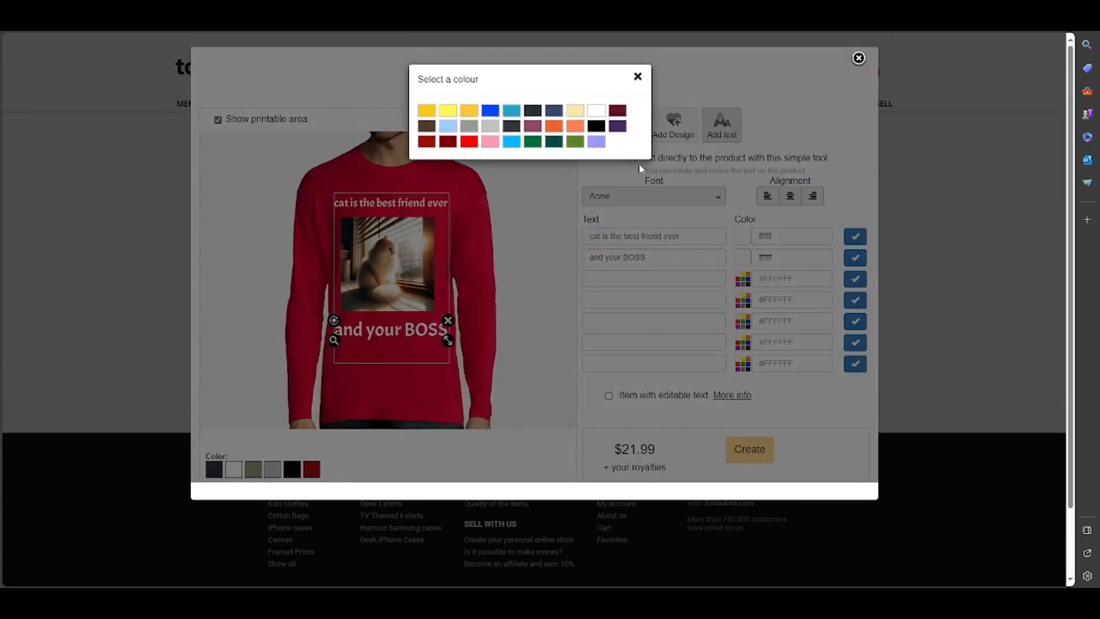
{"action": "left_click", "coordinate": [596, 126]}
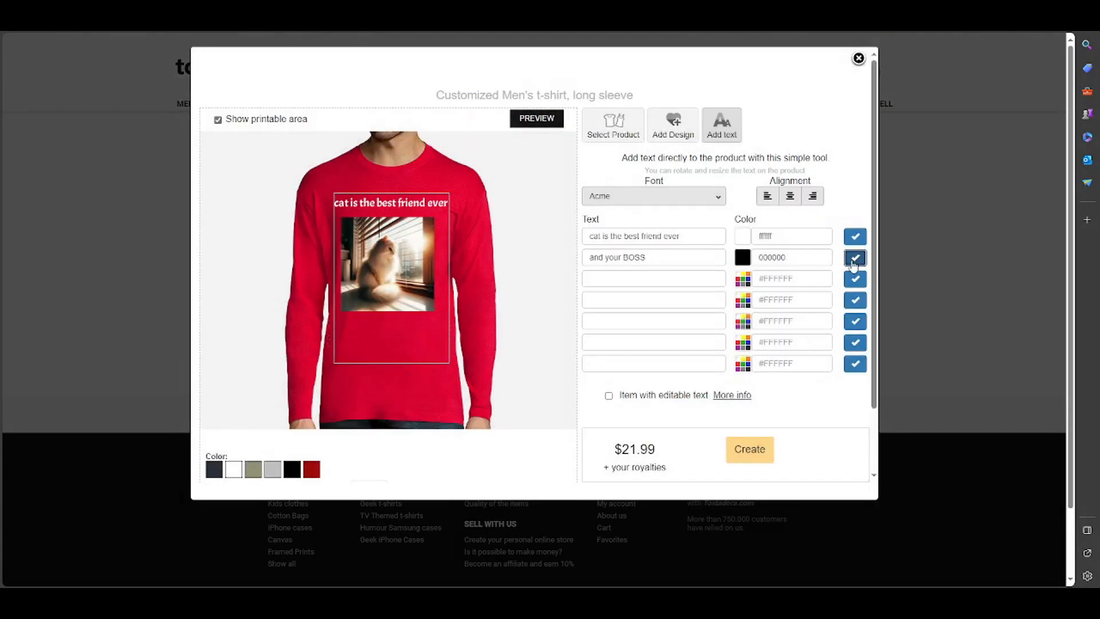
{"action": "mouse_move", "coordinate": [390, 330]}
{"action": "left_mouse_down"}
{"action": "mouse_move", "coordinate": [393, 207]}
{"action": "mouse_move", "coordinate": [376, 332]}
{"action": "left_mouse_up"}
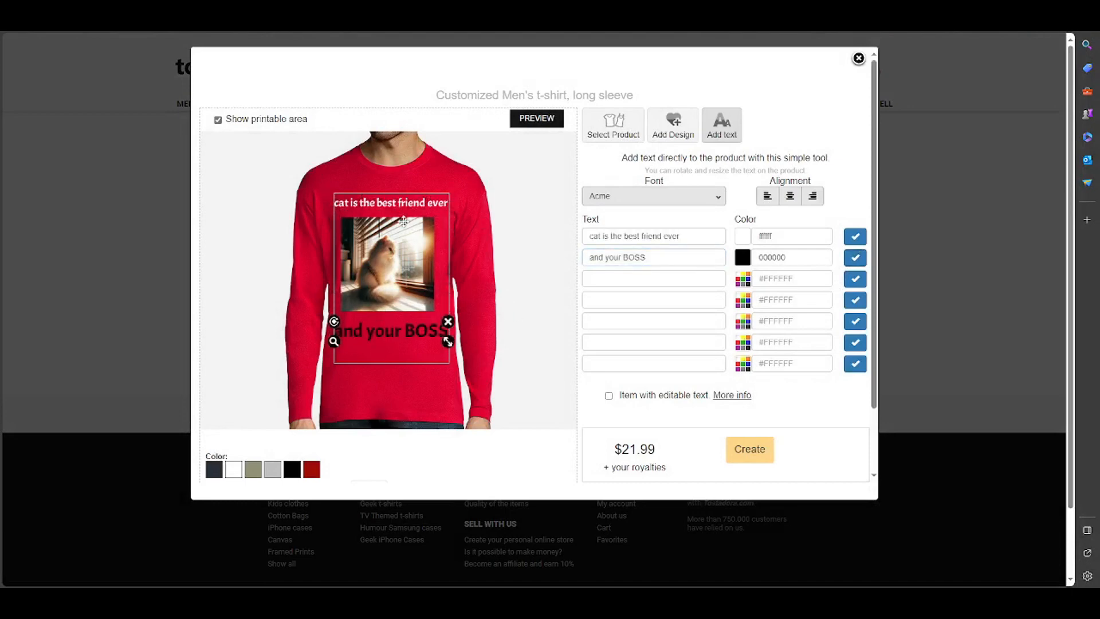
{"action": "left_click", "coordinate": [411, 202]}
{"action": "left_click", "coordinate": [544, 330]}
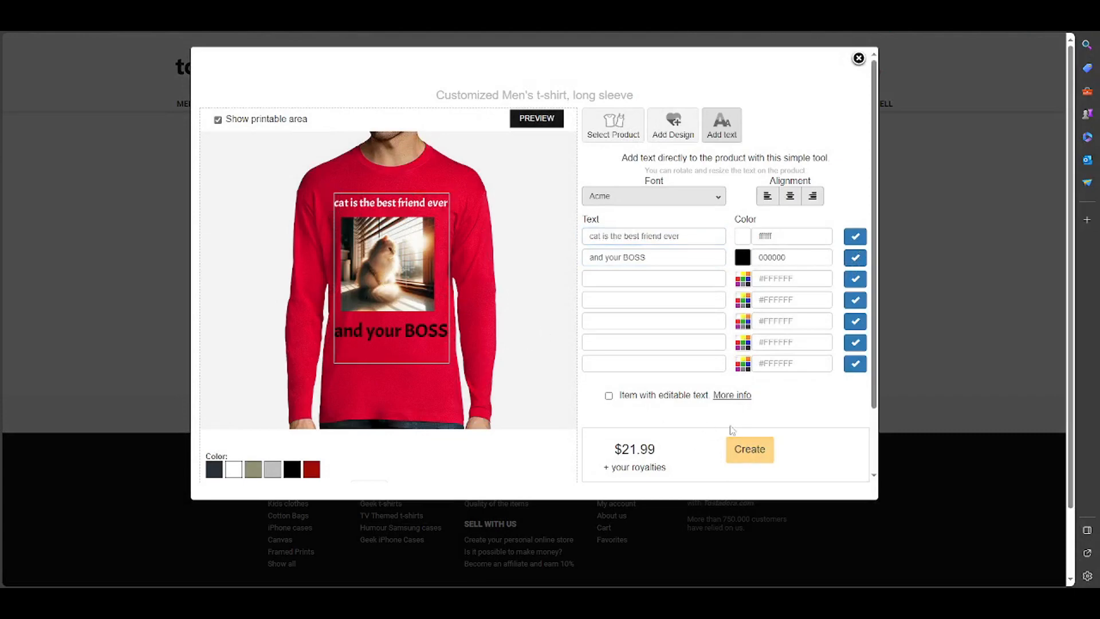
Create the red long-sleeve item, and preview the finished shirt before closing the customizer
{"action": "left_click", "coordinate": [760, 453]}
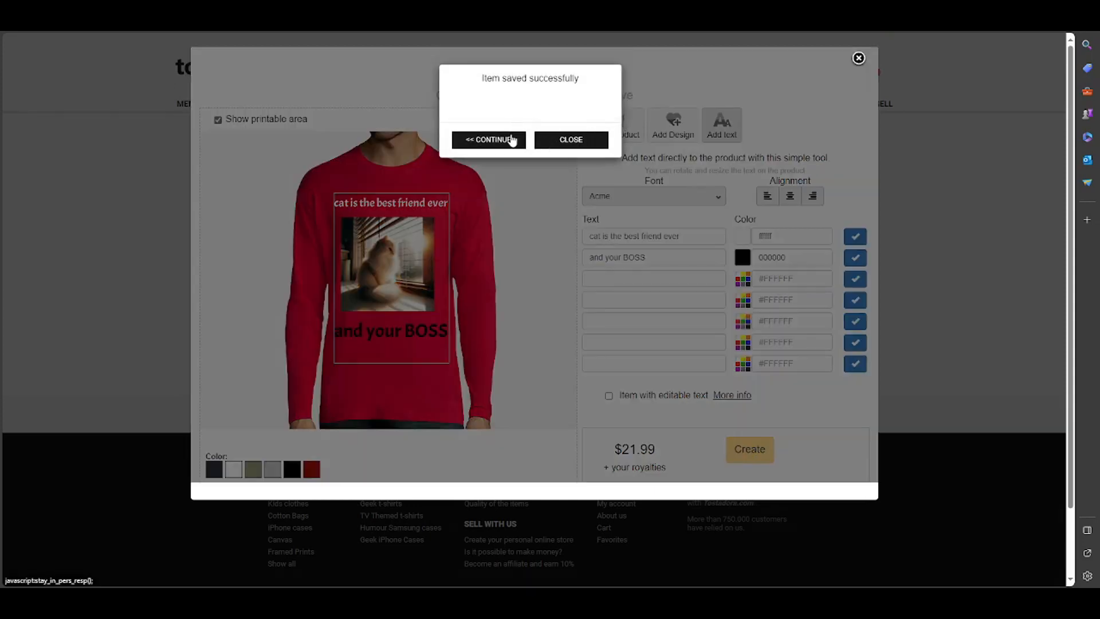
{"action": "left_click", "coordinate": [512, 140]}
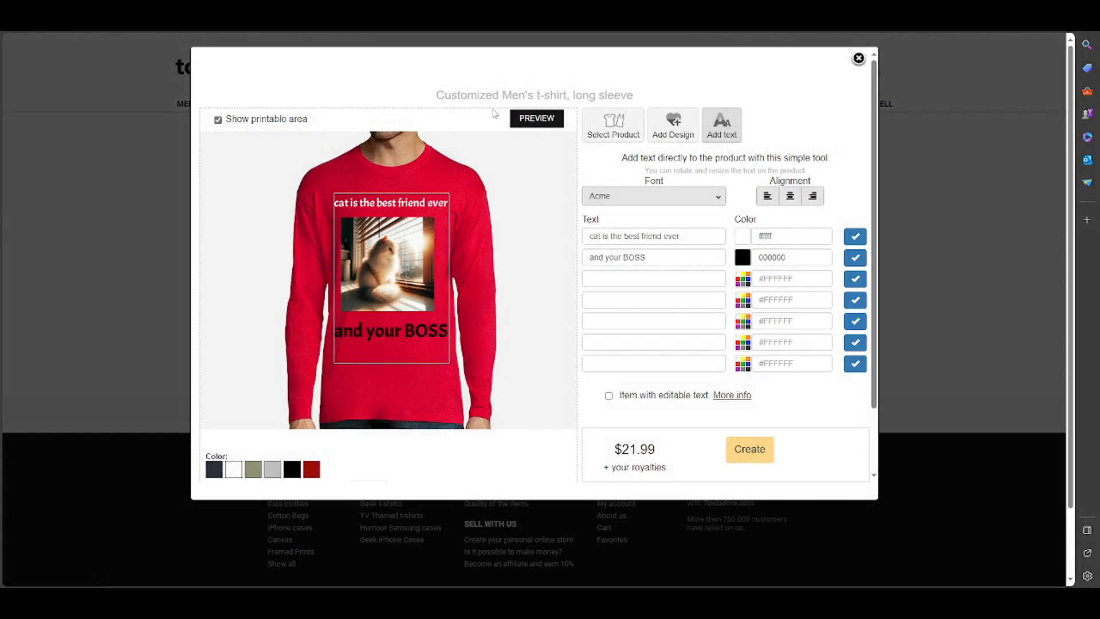
{"action": "left_click", "coordinate": [552, 129]}
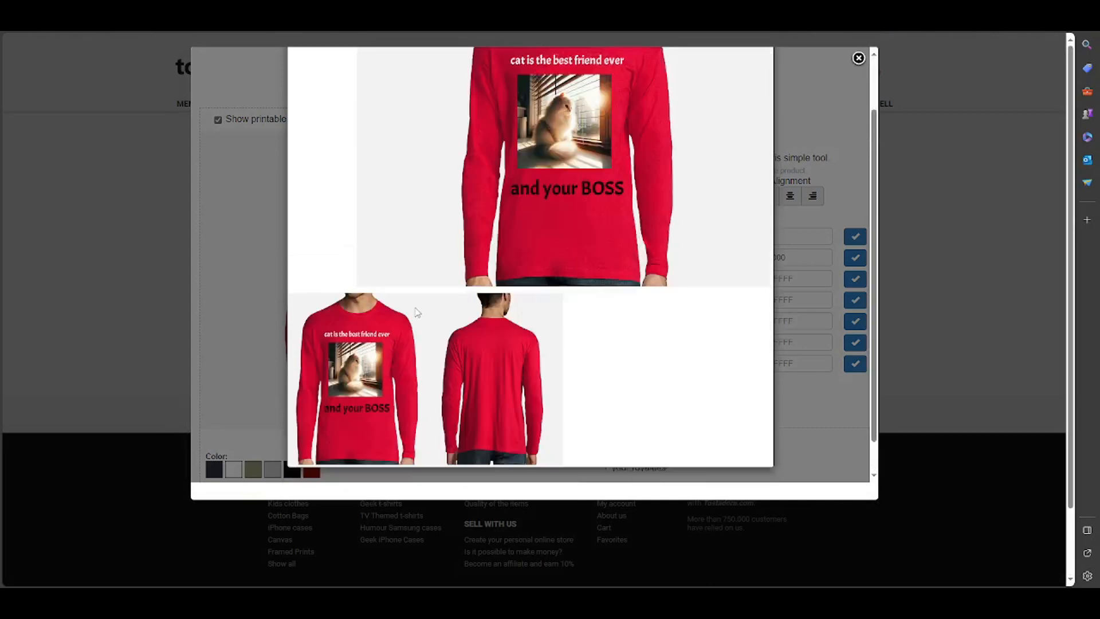
{"action": "scroll", "coordinate": [444, 307], "scroll_direction": "up", "scroll_amount": 2}
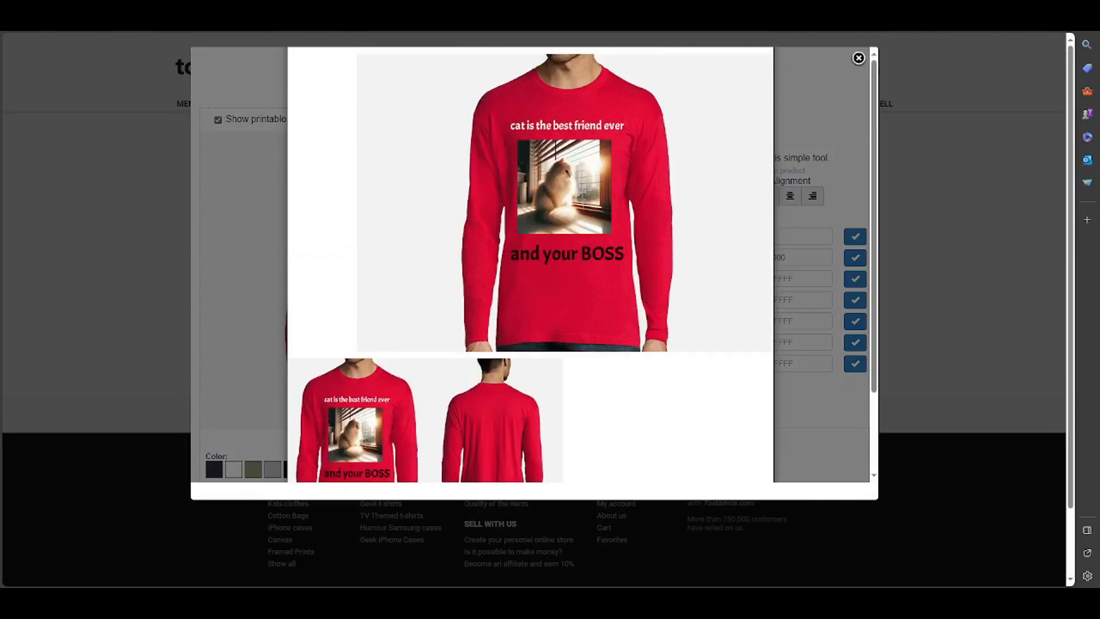
{"action": "left_click", "coordinate": [855, 60]}
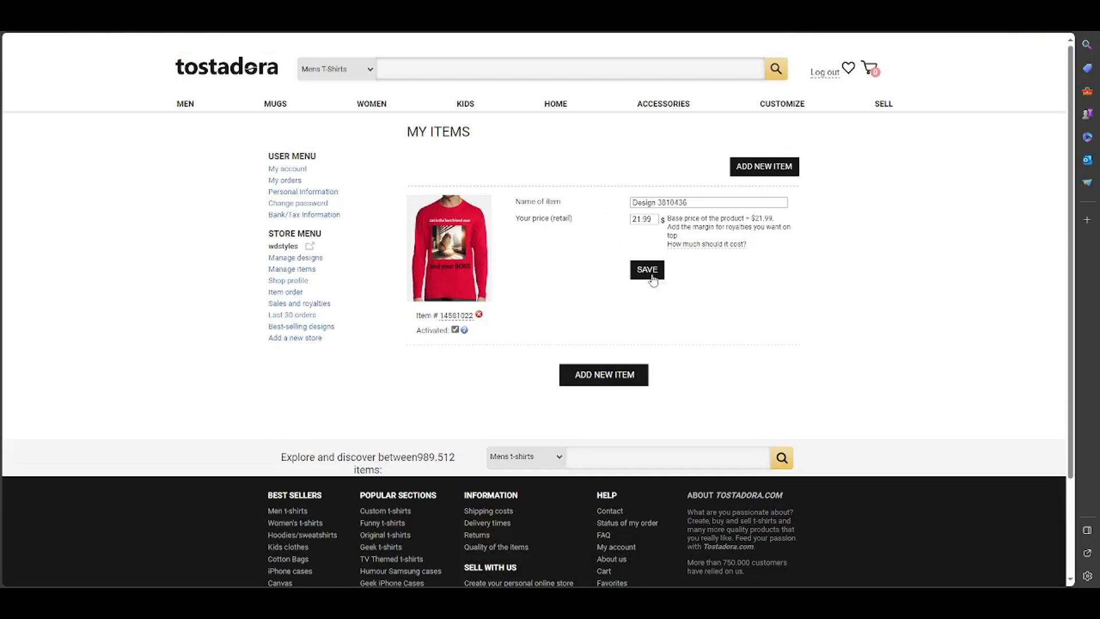
{"action": "left_click", "coordinate": [651, 277]}
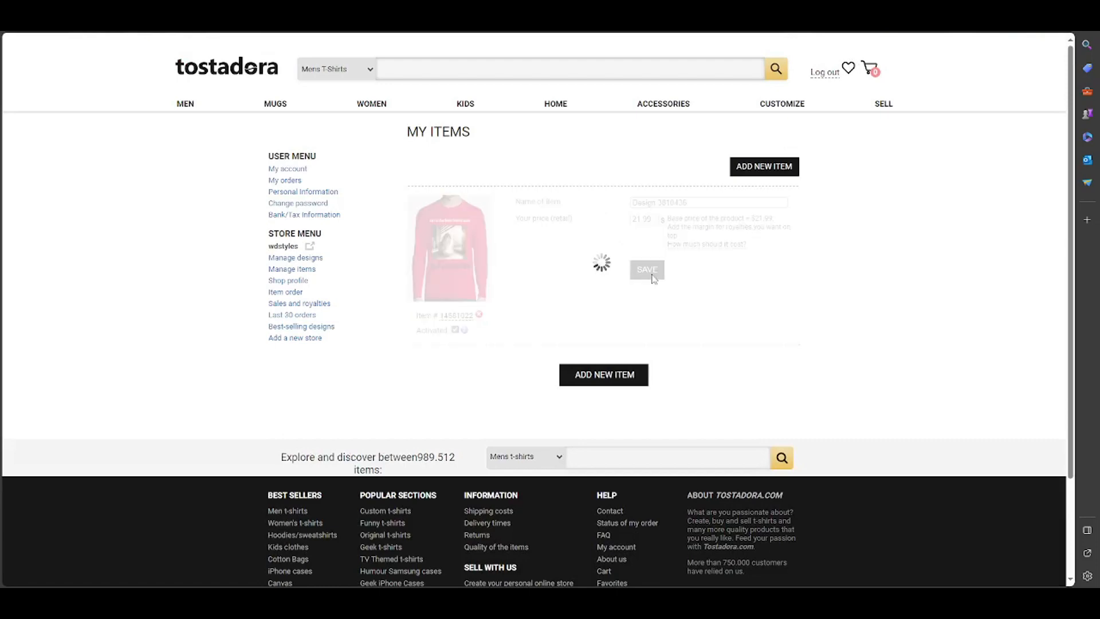
{"action": "left_click", "coordinate": [625, 376]}
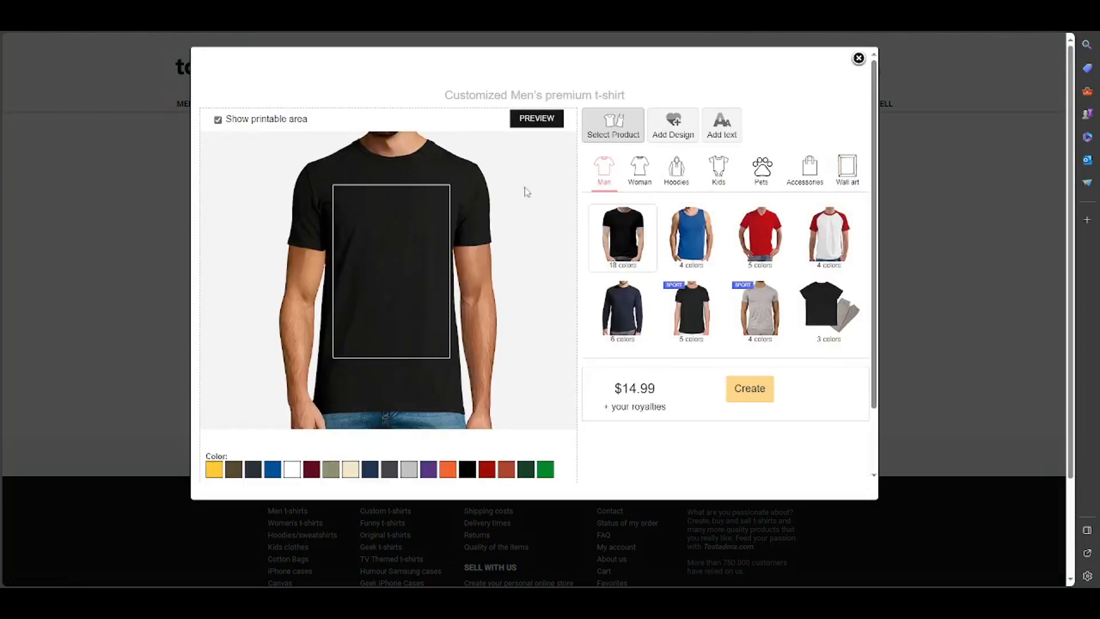
{"action": "left_click", "coordinate": [859, 59]}
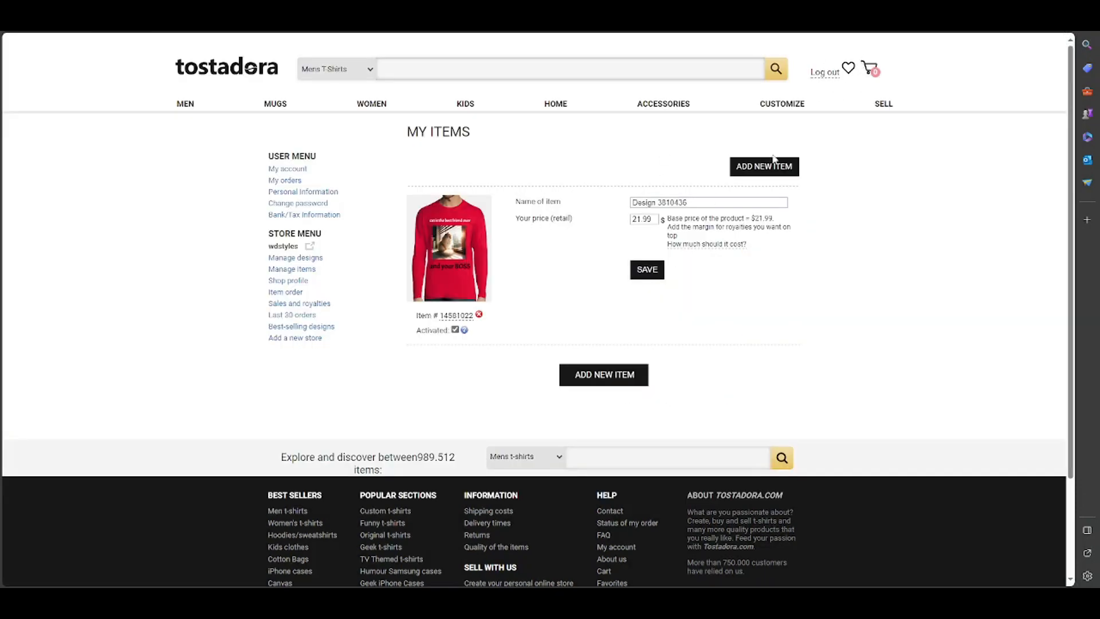
Rename the item as CAT lovers, set its retail price to $24.99 after consulting the pricing advice, and save it
{"action": "left_click", "coordinate": [653, 270]}
{"action": "left_click", "coordinate": [659, 274]}
{"action": "left_click", "coordinate": [654, 218]}
{"action": "left_click", "coordinate": [736, 245]}
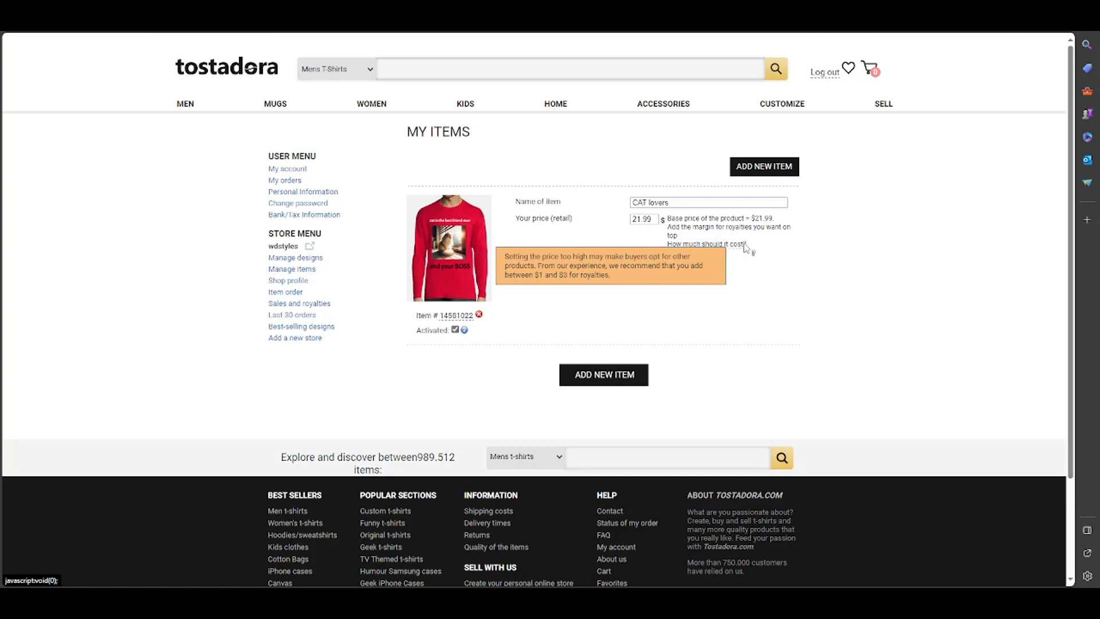
{"action": "left_click", "coordinate": [642, 221]}
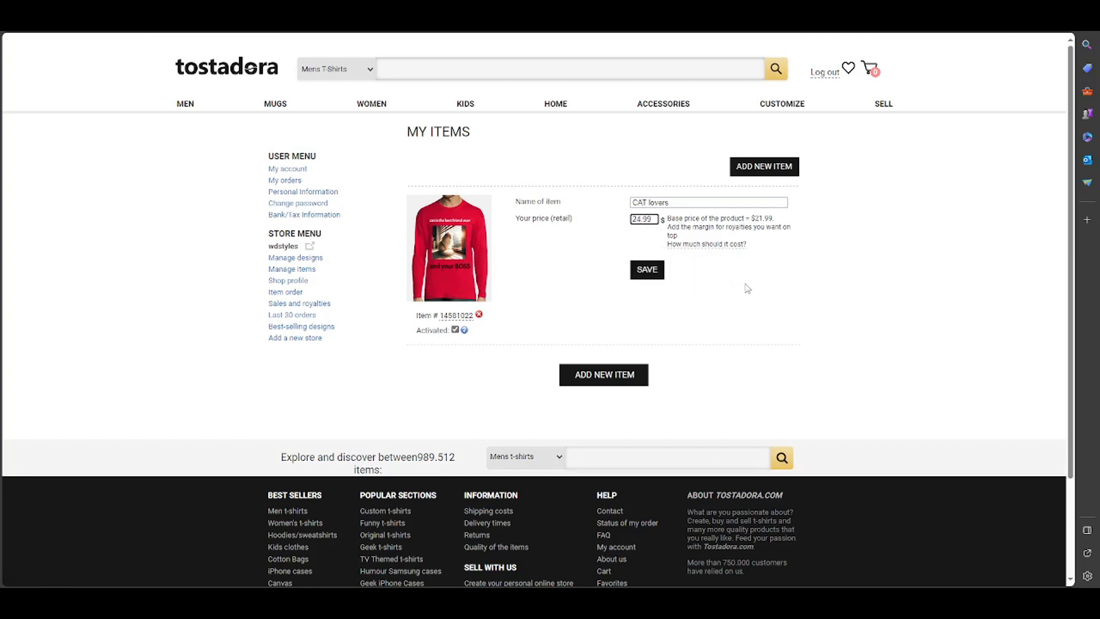
{"action": "left_click", "coordinate": [653, 274]}
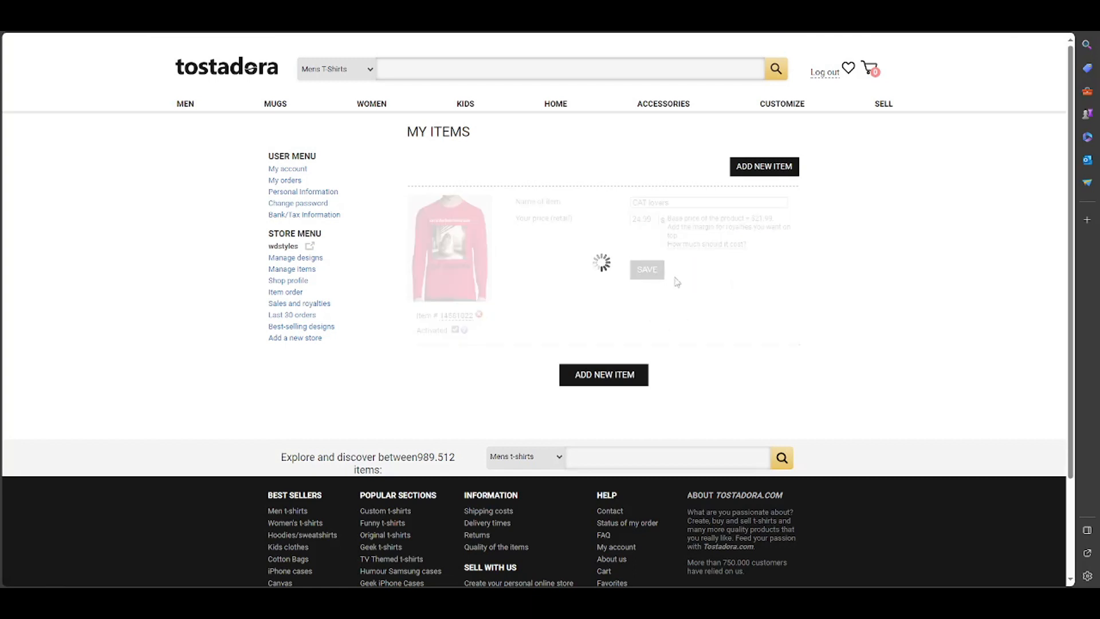